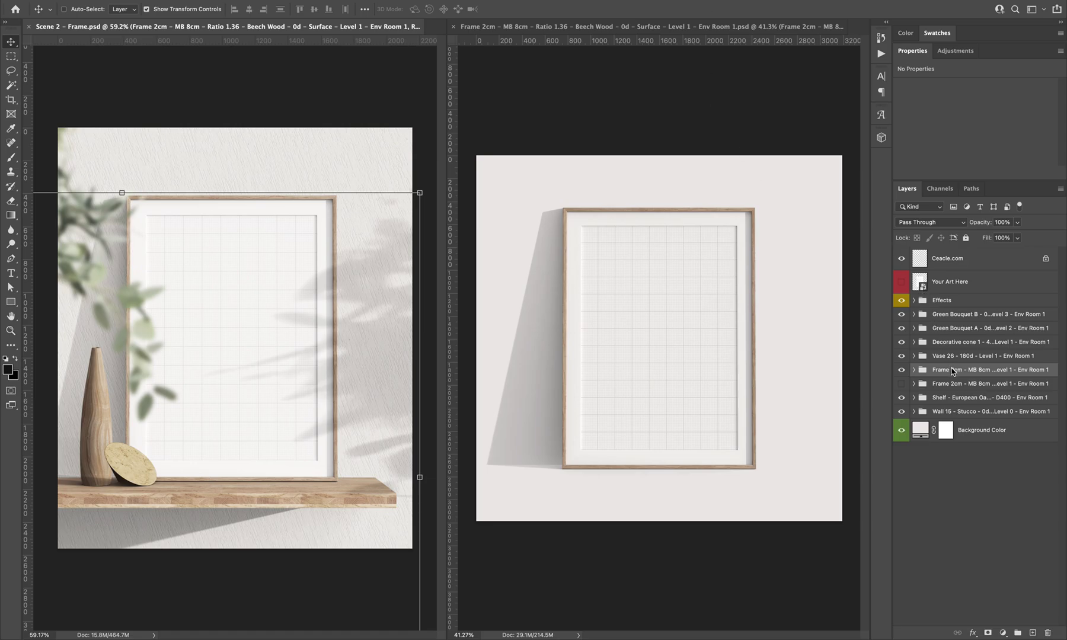
Step: Delete the hidden Your Art Here layer and the hidden duplicate frame group
left_click(947, 290)
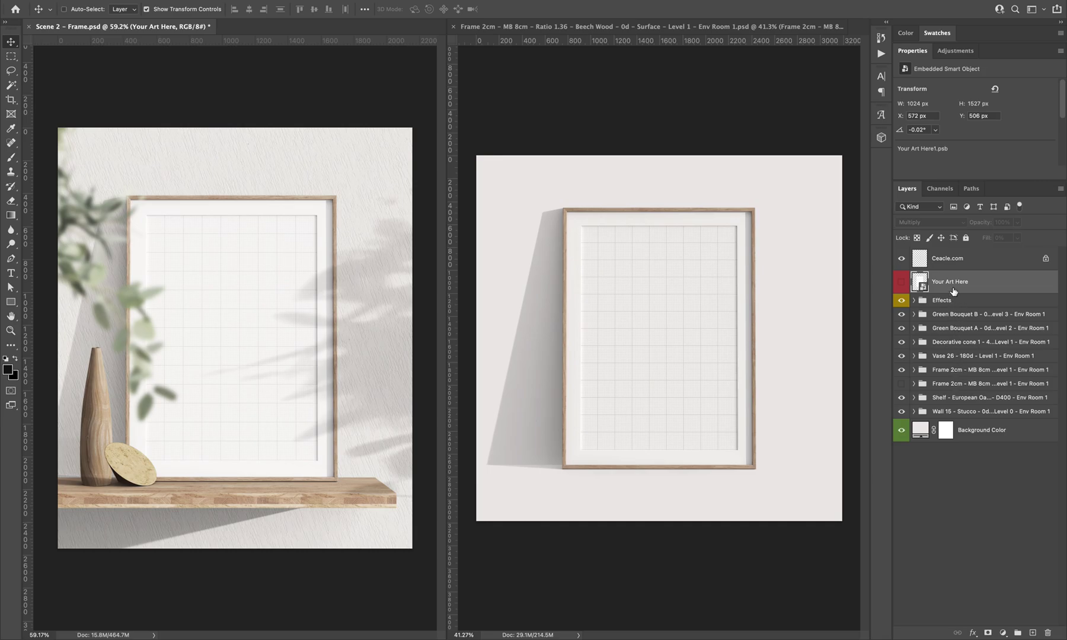
key("Delete")
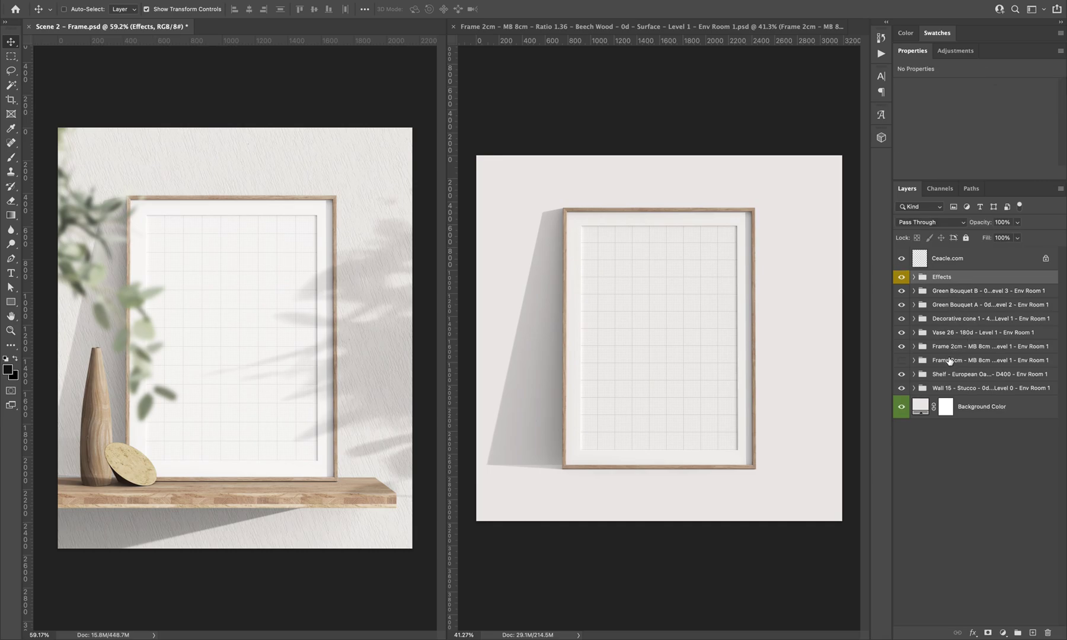
left_click(949, 360)
key("Delete")
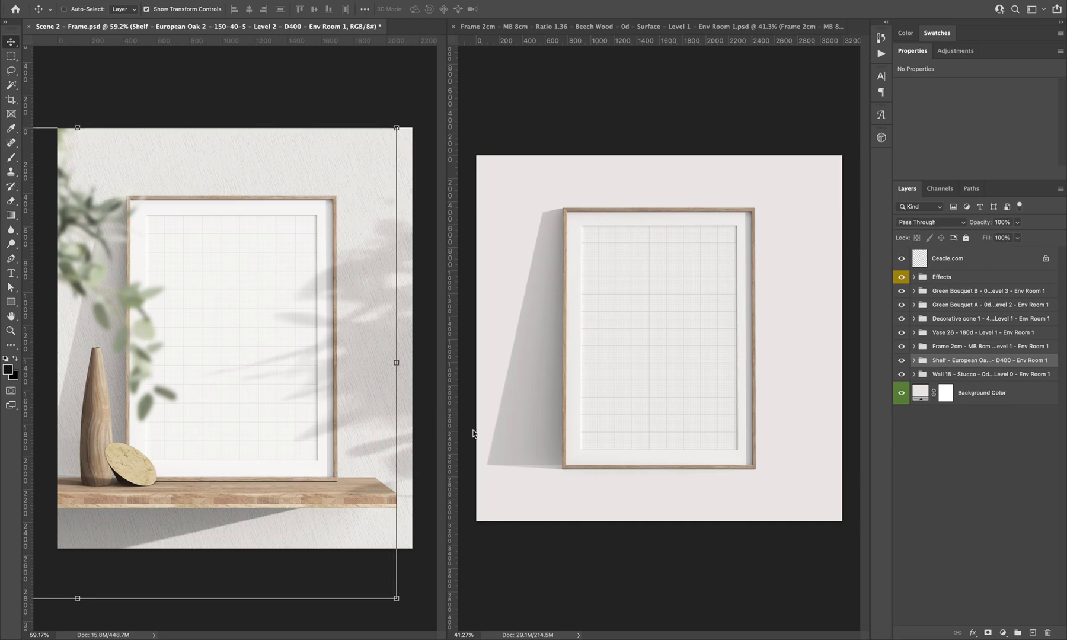
Step: Expand the frame group, close the second document, and open the Your Art Here smart object
left_click(954, 348)
left_click(914, 346)
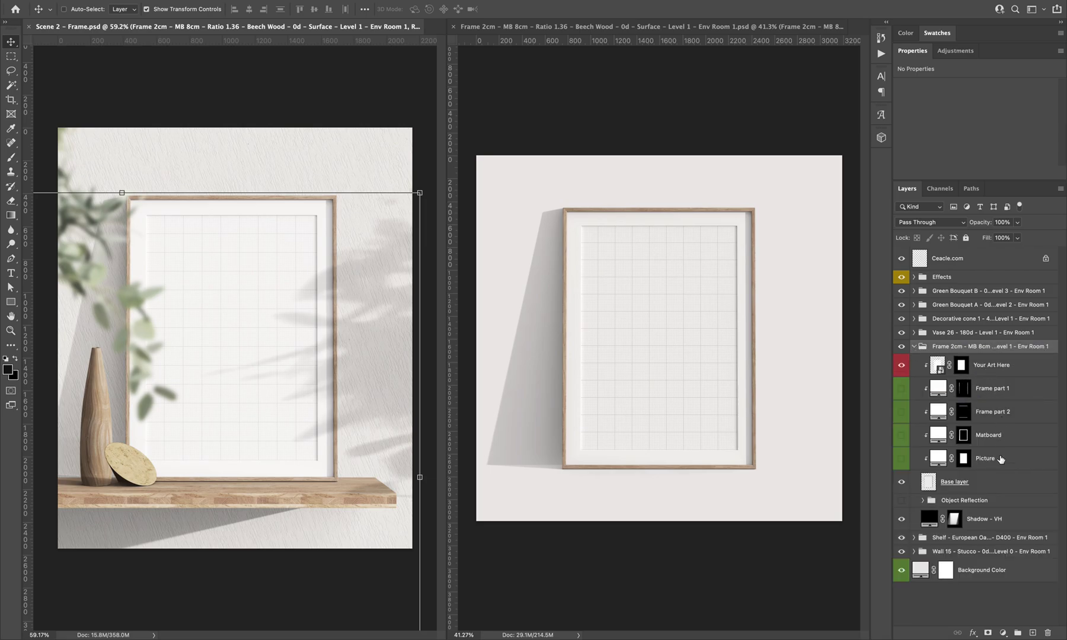
left_click(453, 27)
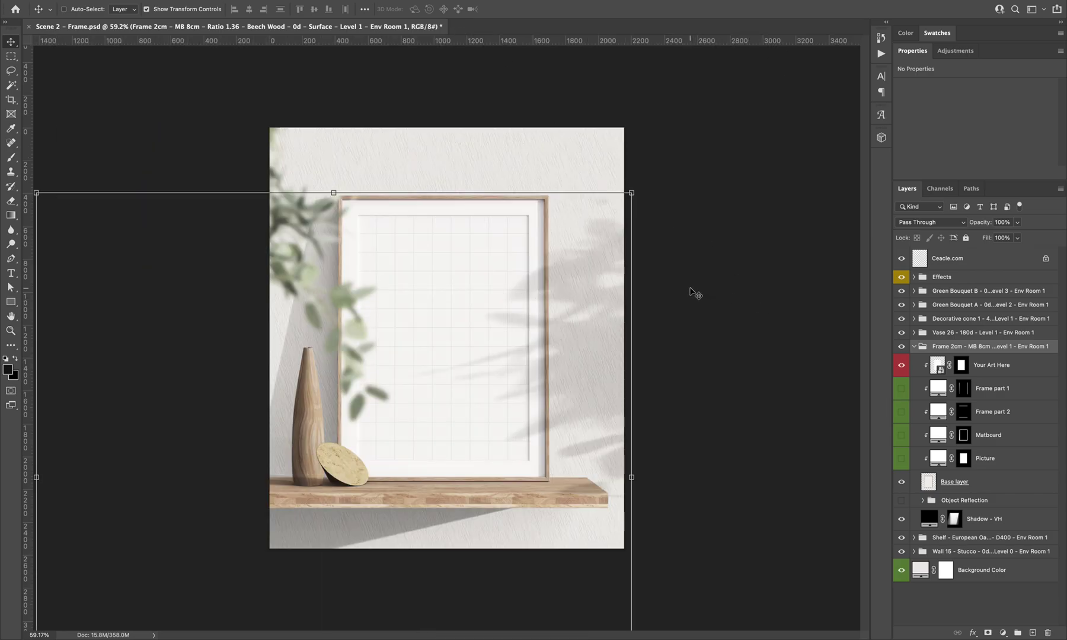
left_click(989, 370)
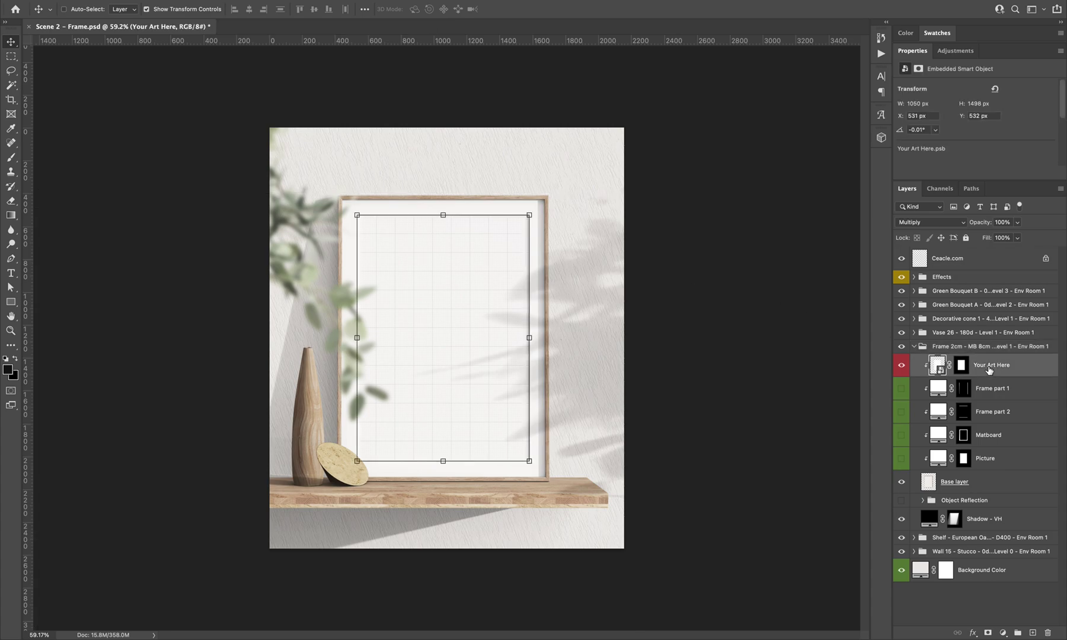
double_click(938, 366)
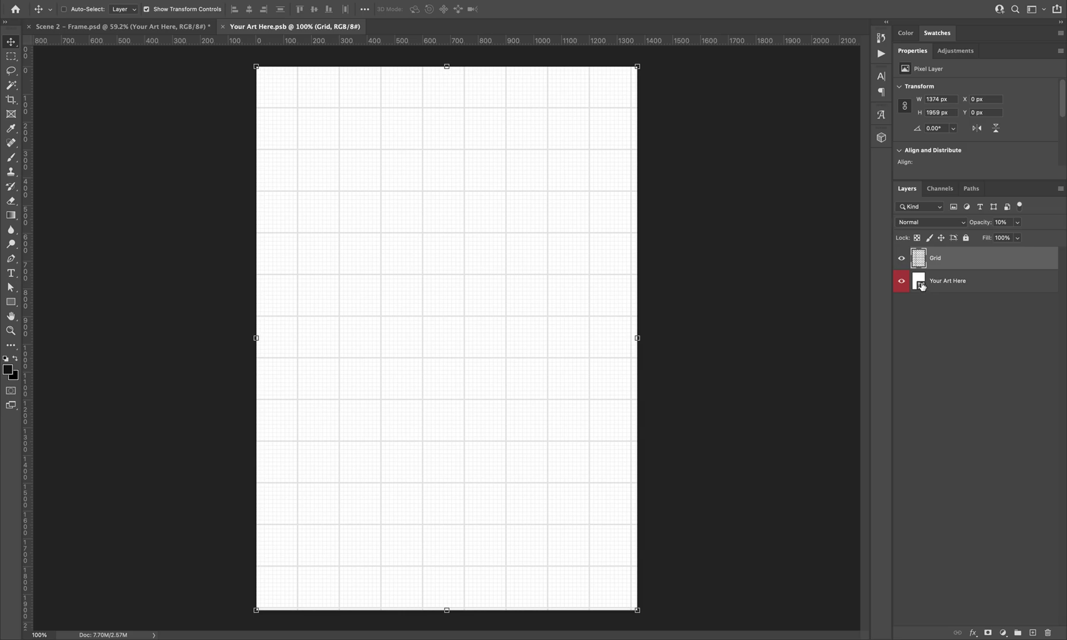
left_click(919, 284)
double_click(918, 283)
left_click_drag(681, 209, 636, 211)
left_click_drag(724, 219, 693, 187)
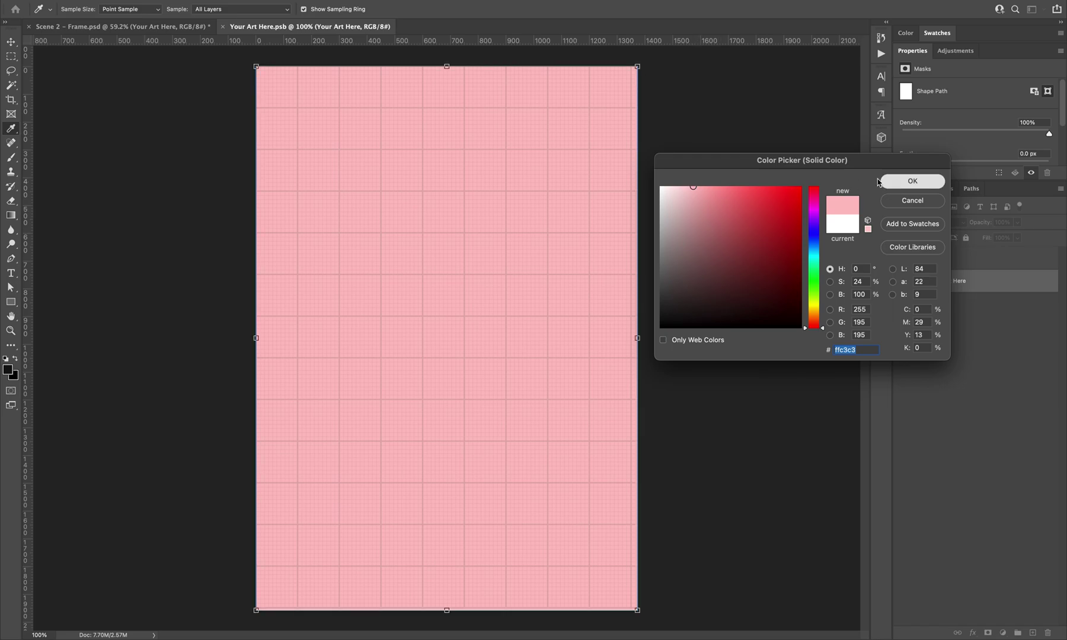
left_click(896, 183)
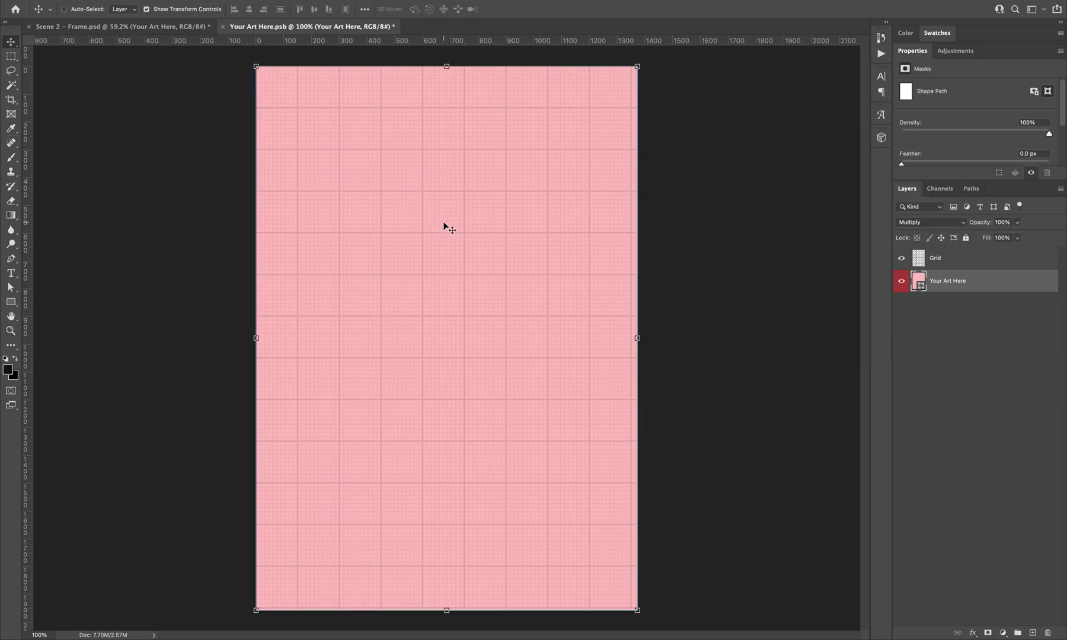
key("super+s")
key("super+w")
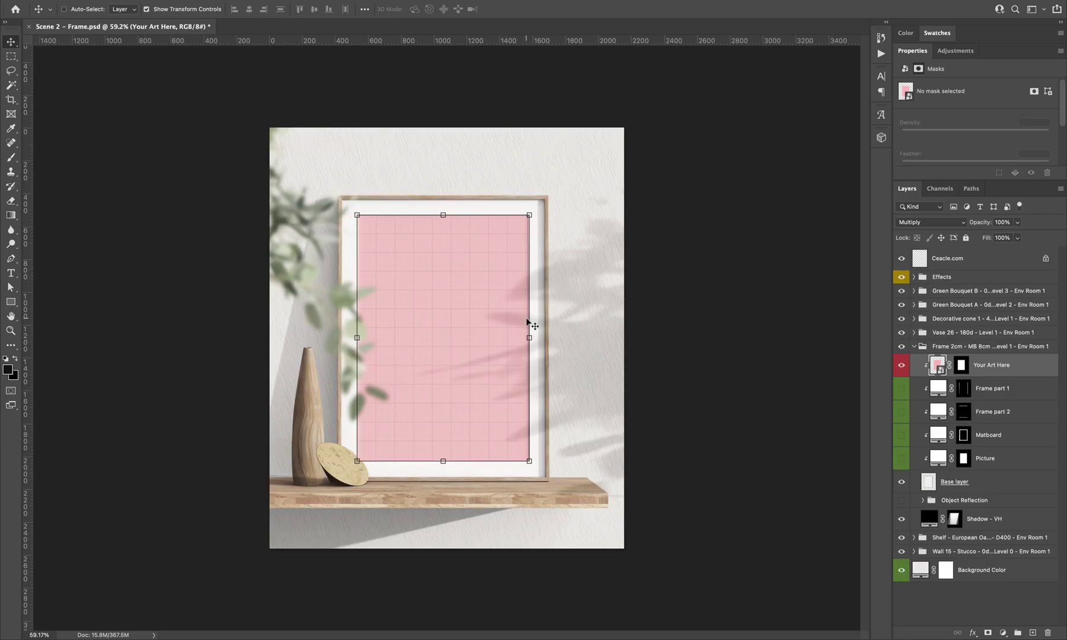
key("super+s")
key("super+s")
double_click(938, 370)
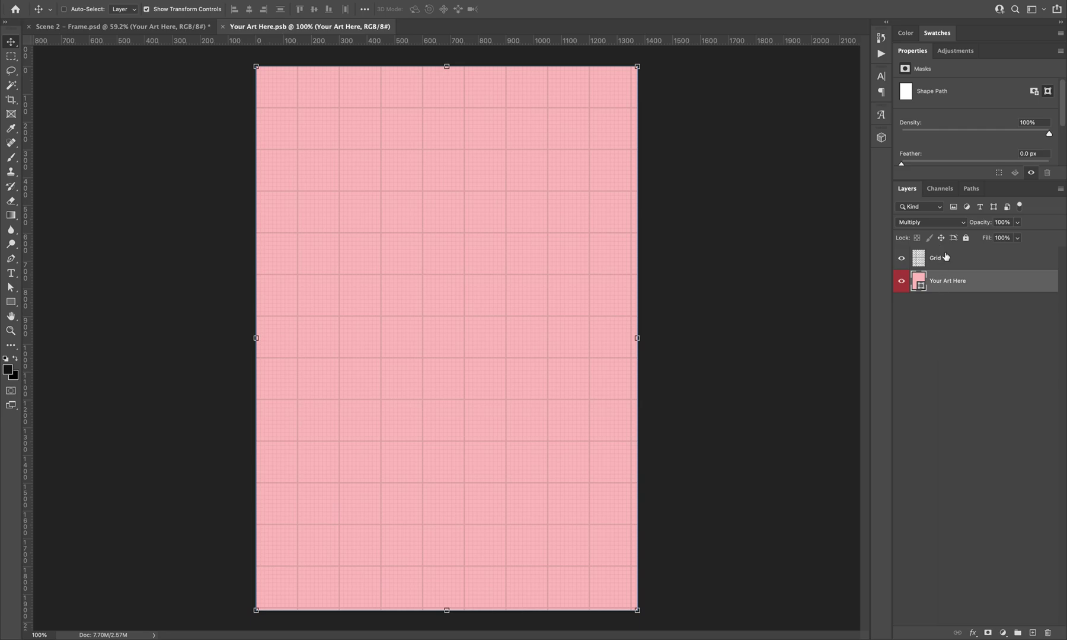
left_click(902, 280)
left_click(901, 281)
double_click(920, 282)
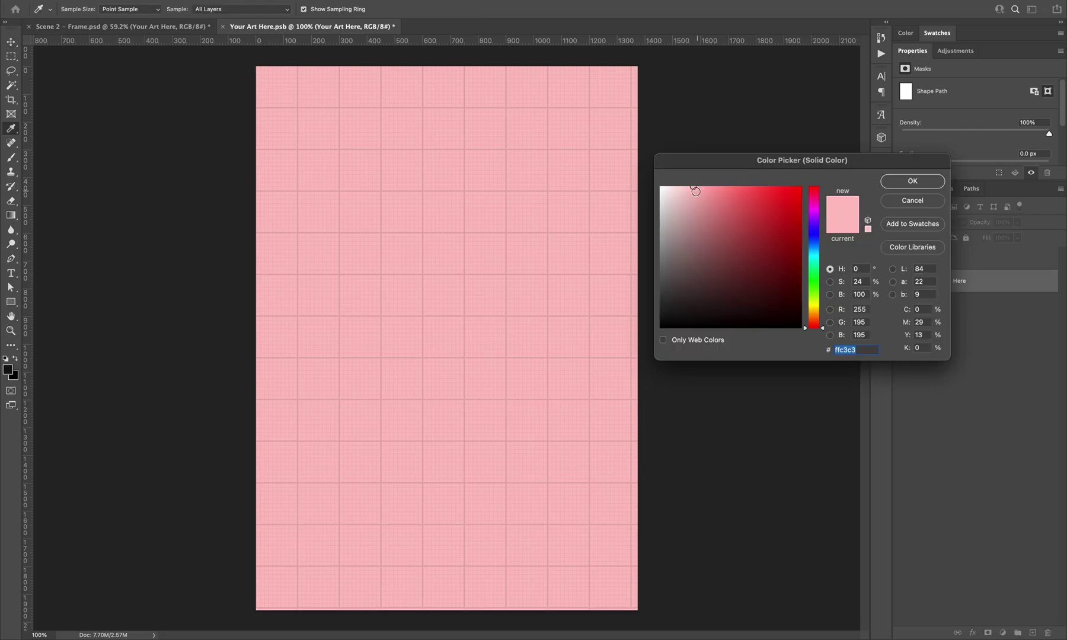
left_click_drag(695, 192, 626, 174)
key("Return")
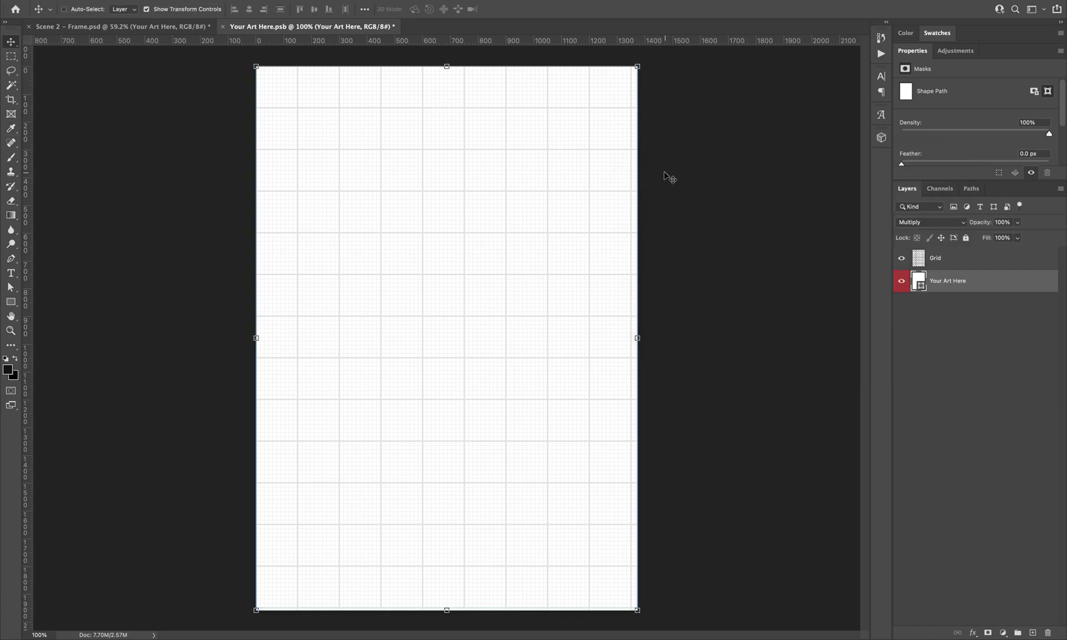
key("super+s")
key("super+w")
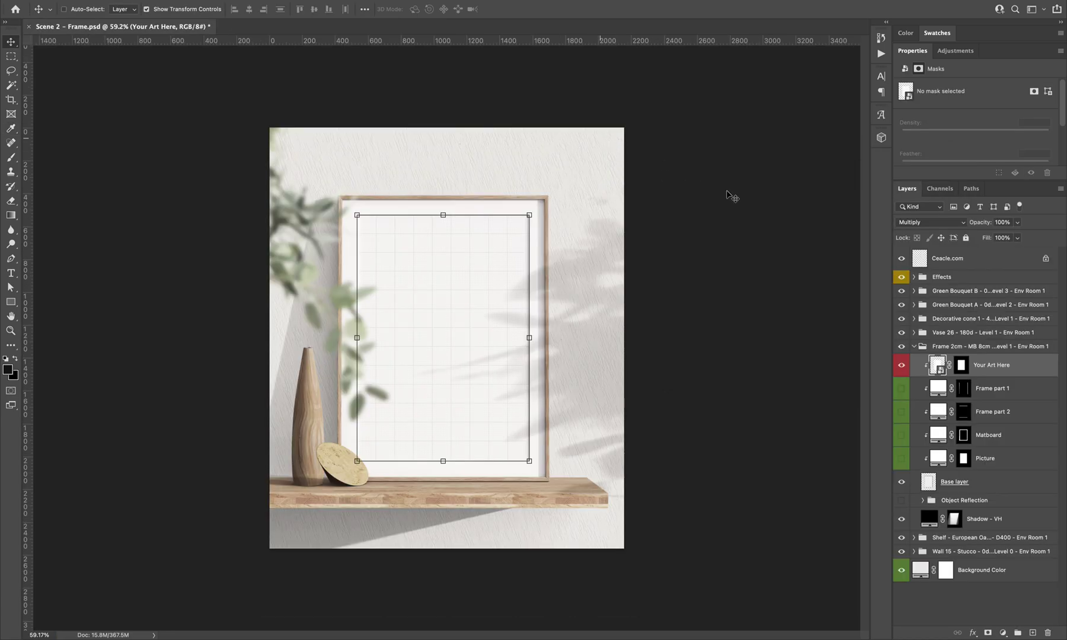
Step: Change Frame part 1's fill colour to black
left_click(1003, 391)
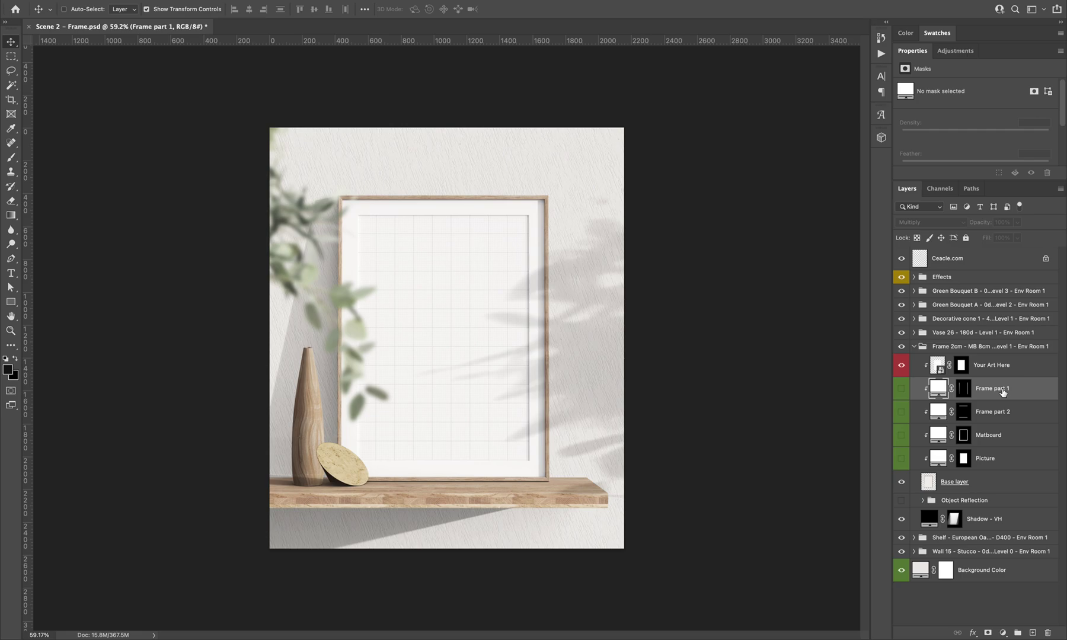
left_click(991, 458)
left_click(965, 391)
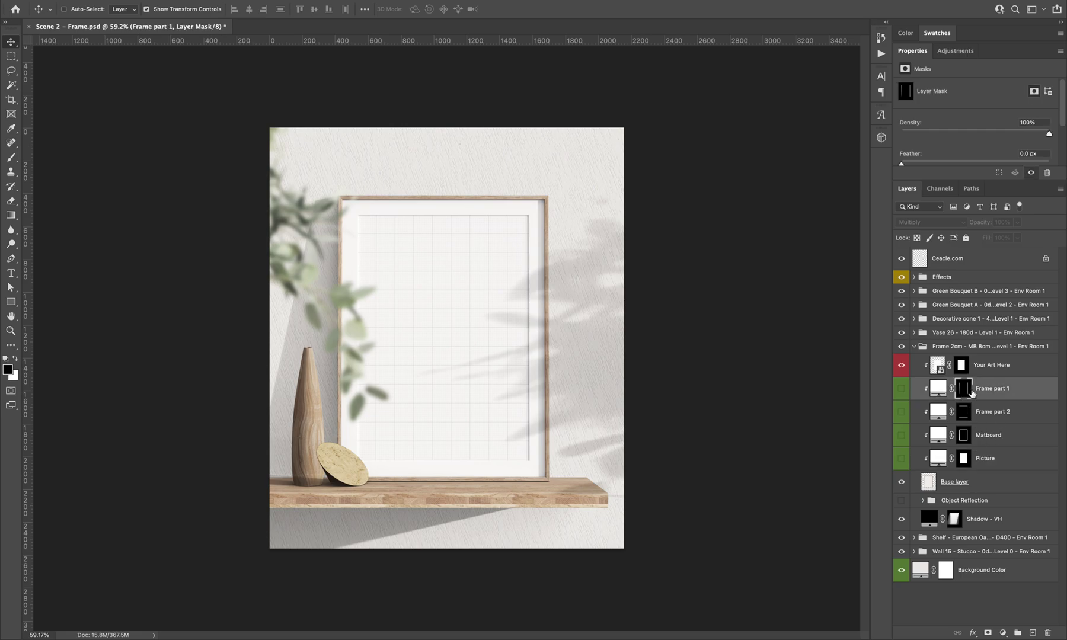
left_click(939, 390)
double_click(939, 389)
mouse_move(780, 286)
left_mouse_down()
mouse_move(629, 297)
mouse_move(649, 316)
mouse_move(628, 331)
left_mouse_up()
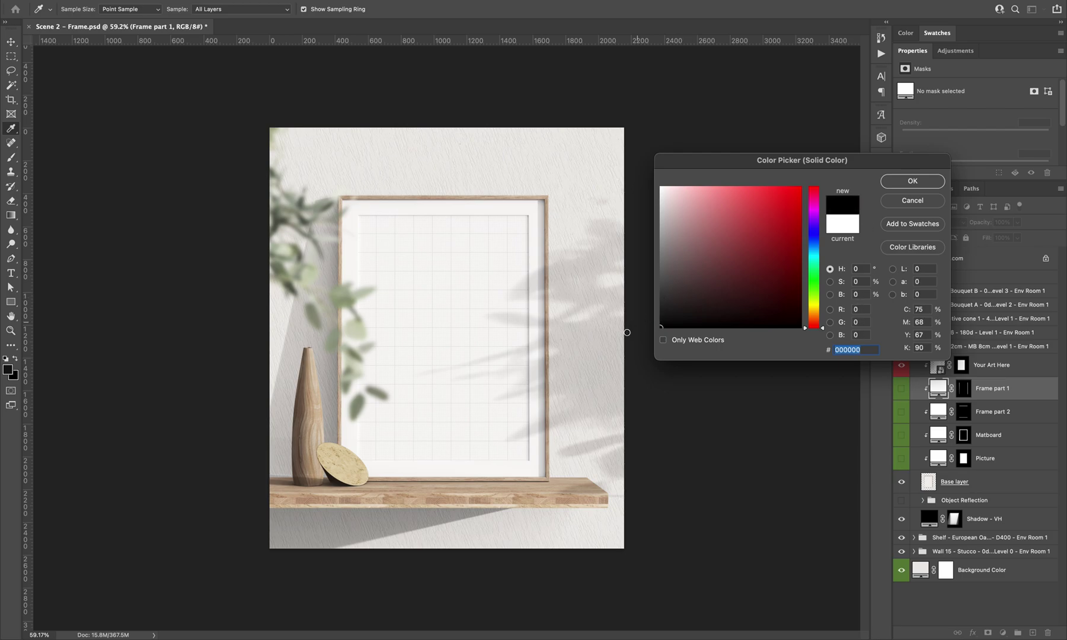
left_click(890, 187)
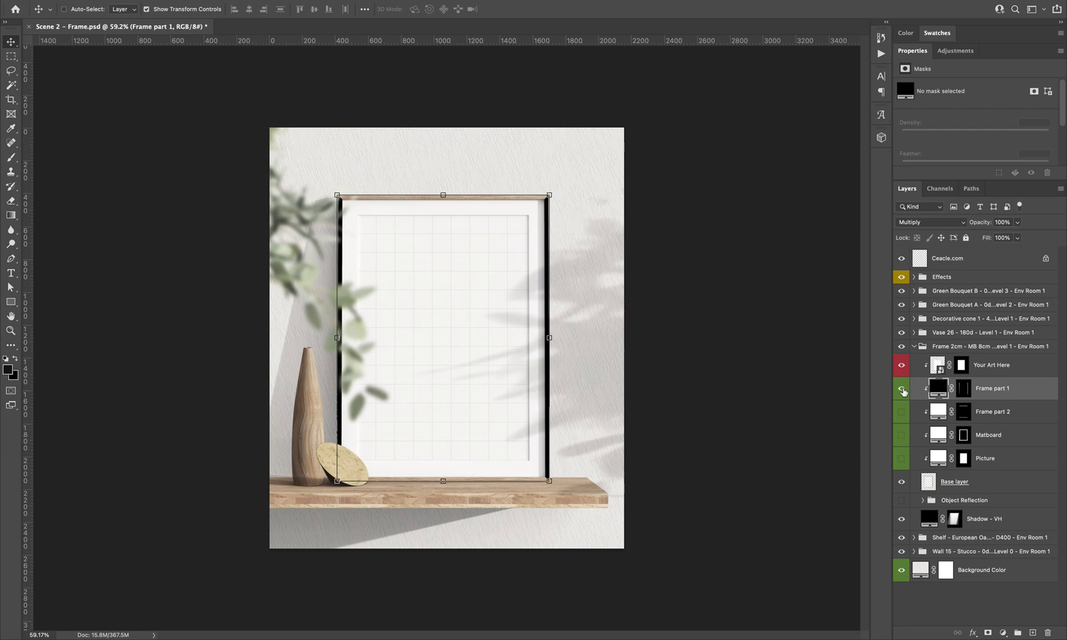
Step: Hide Frame part 1 and load its mask as a selection of the frame sides
left_click(902, 389)
left_click(965, 394, "super")
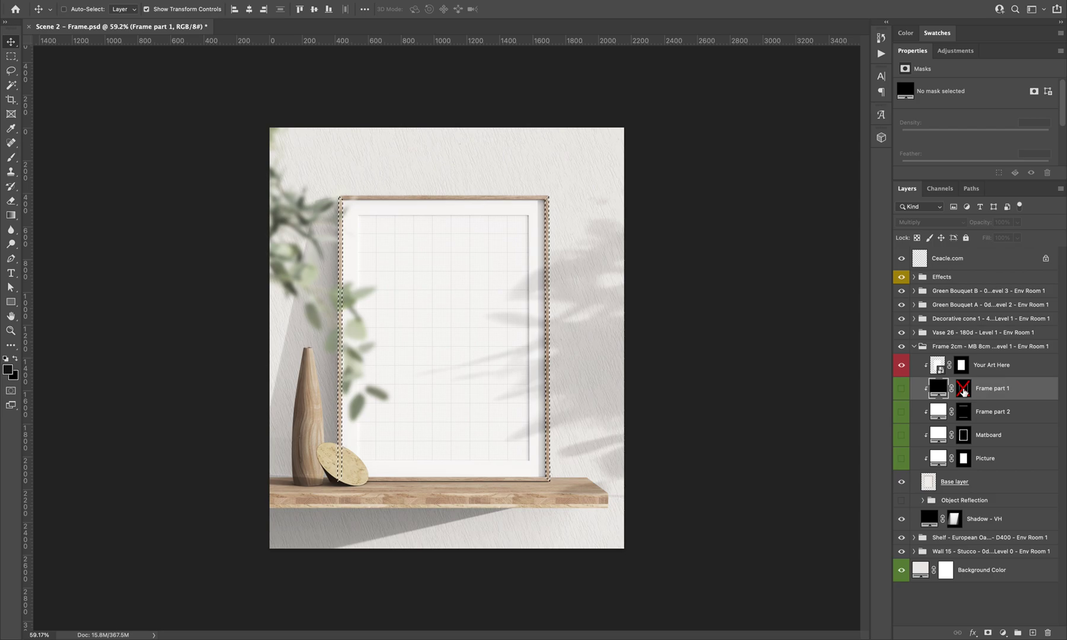
left_click(963, 391, "shift")
right_click(964, 391)
Step: Compare the Frame part 1 and Frame part 2 masks on their own, then return to the composite view
left_click(965, 391)
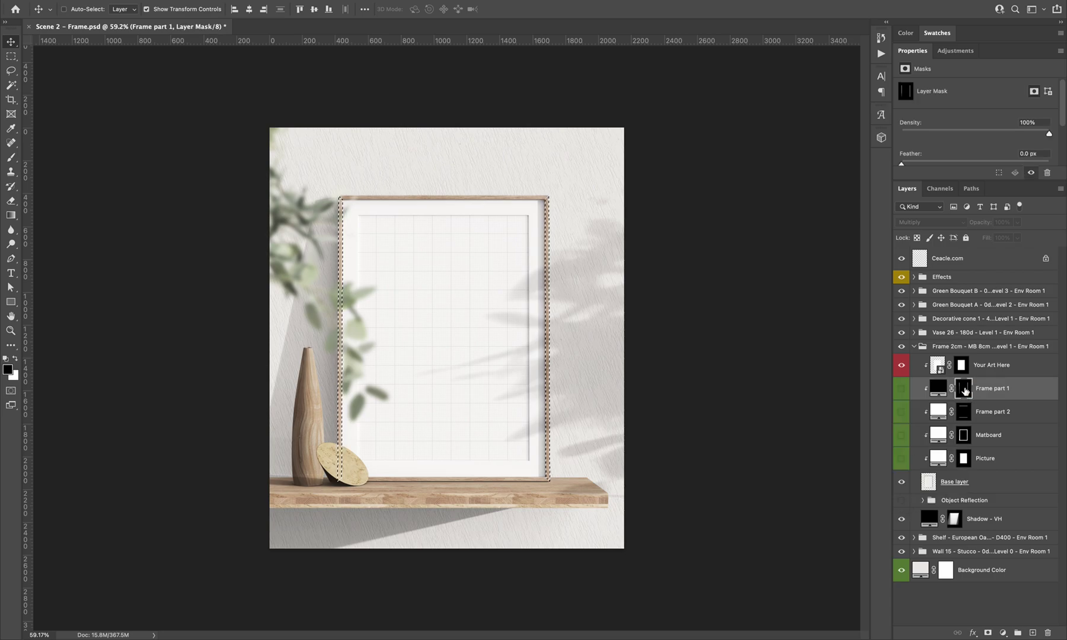
left_click(964, 390, "alt")
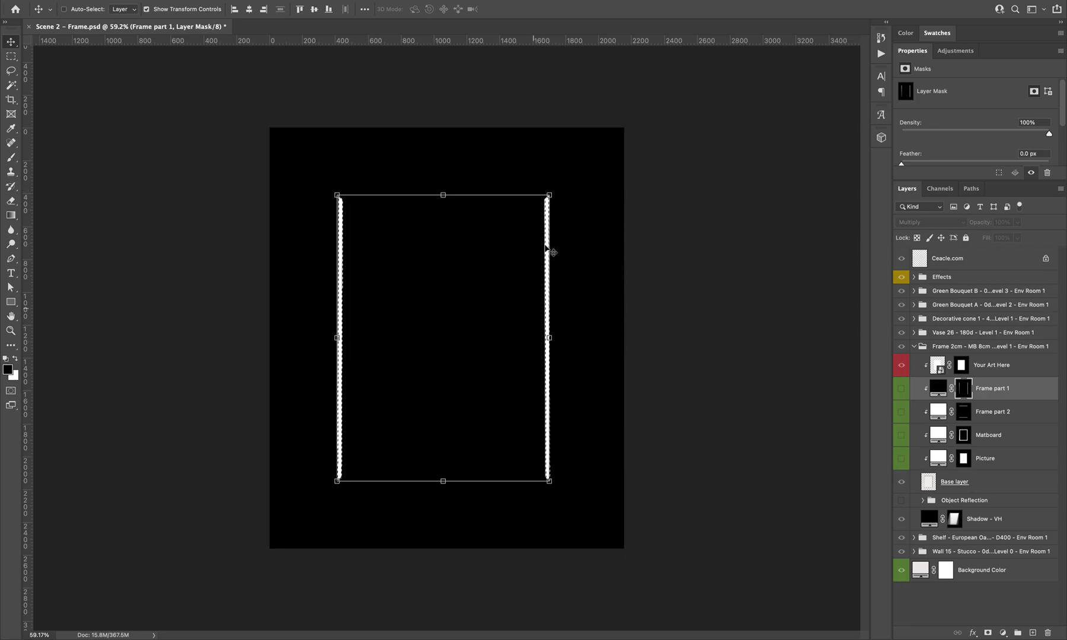
left_click(967, 415)
left_click(967, 415, "alt")
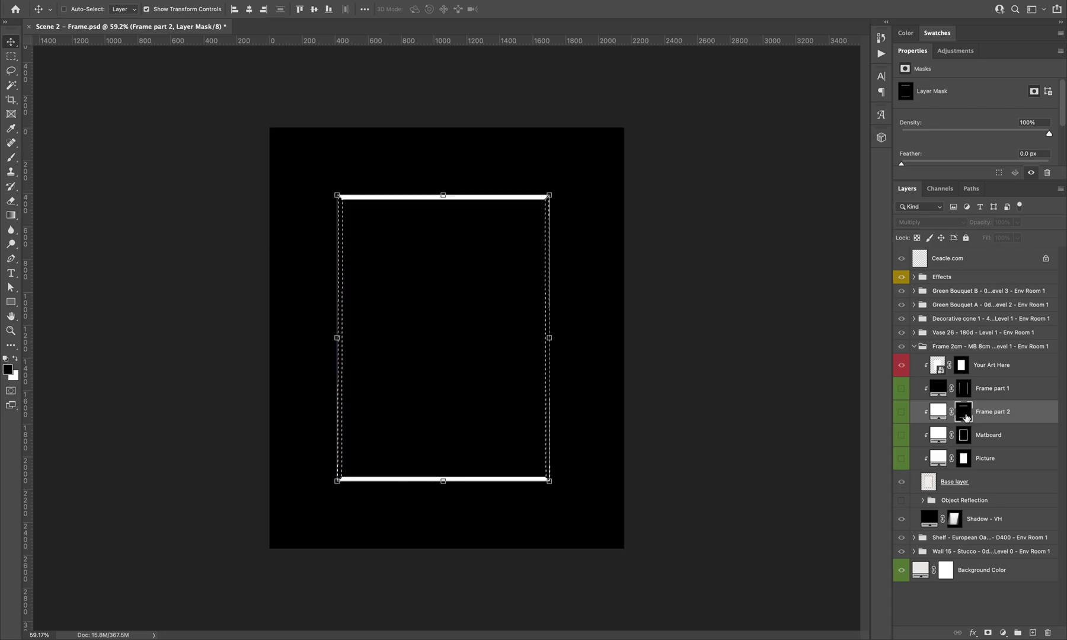
left_click(965, 389, "alt")
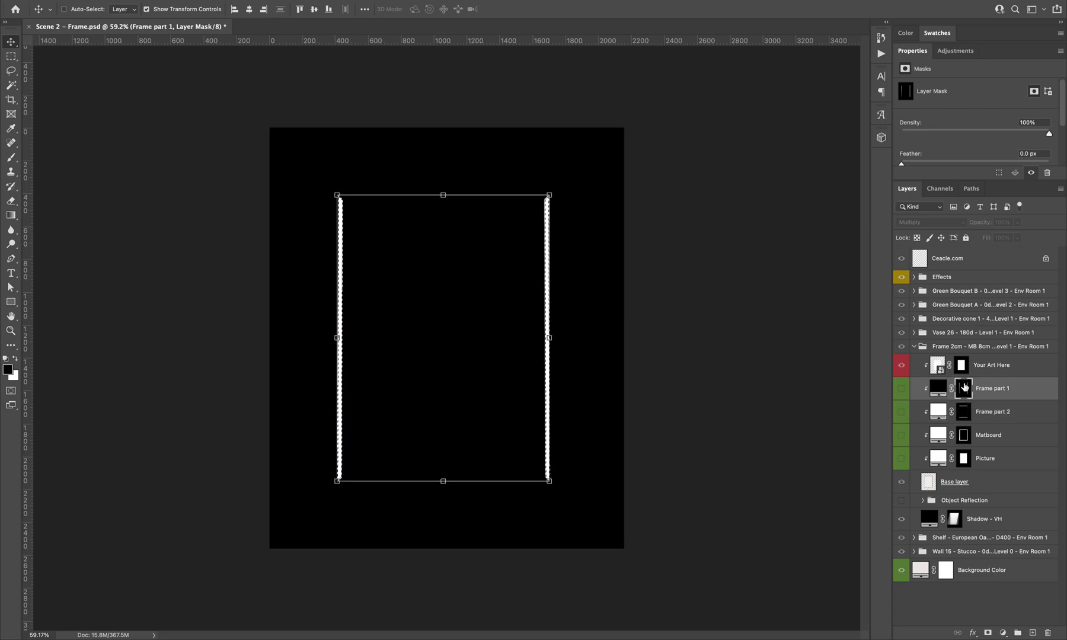
left_click(964, 388)
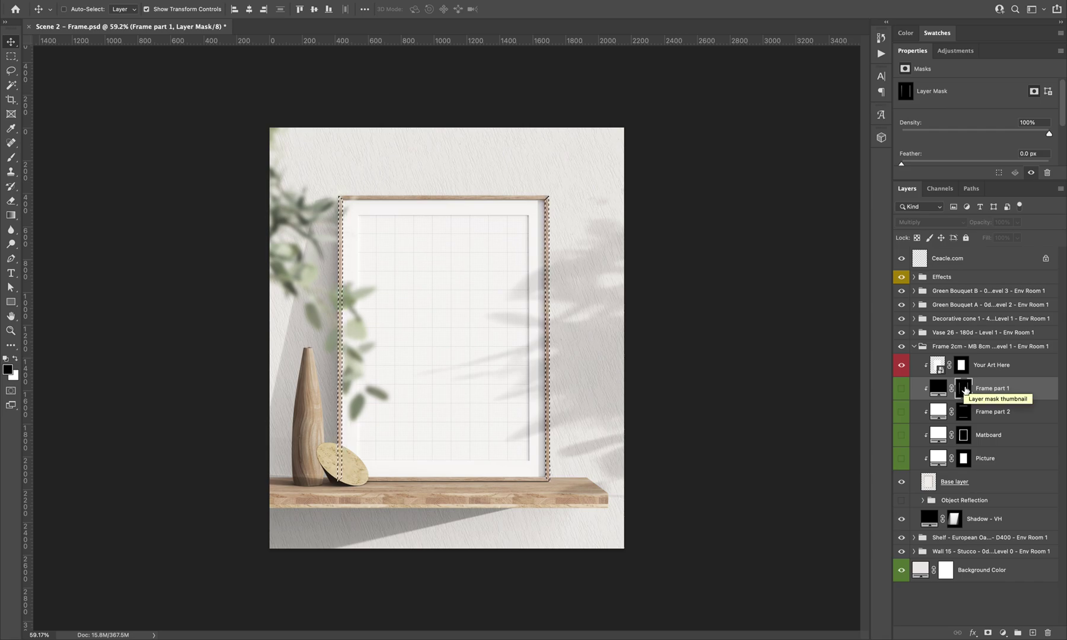
left_click(965, 388, "alt")
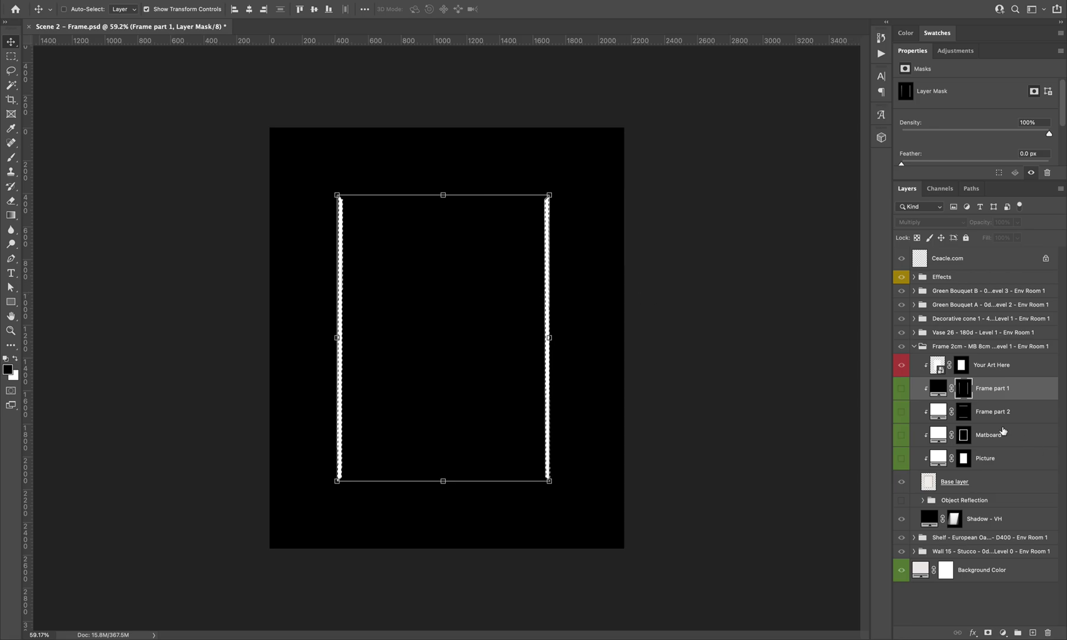
left_click(937, 389)
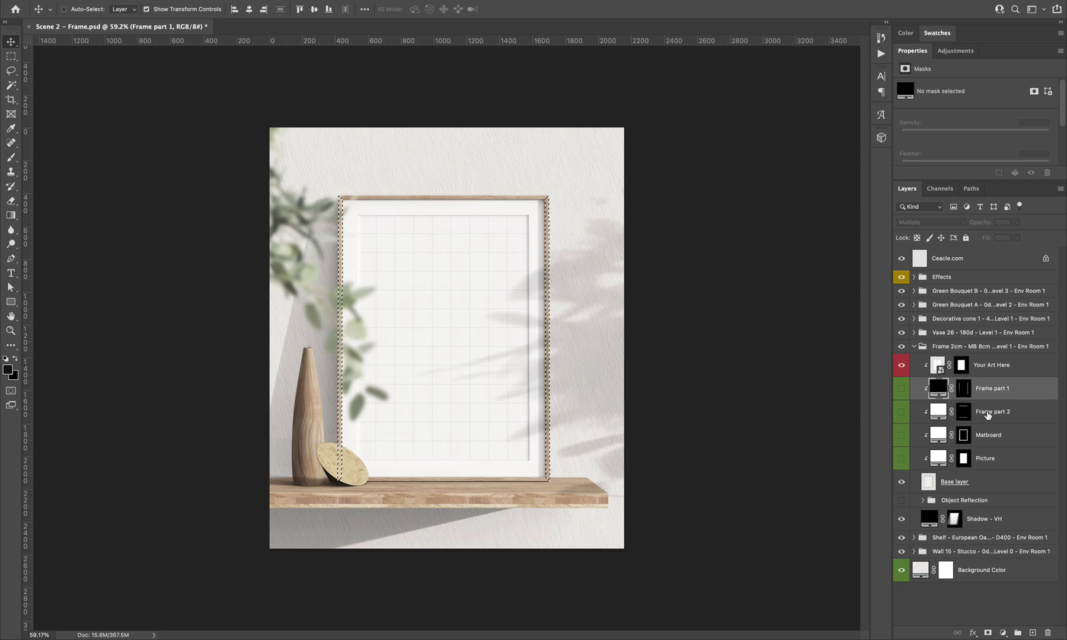
left_click(988, 415)
Step: Load the Matboard and Picture masks so the selection traces the inner picture opening
left_click(994, 399, "shift")
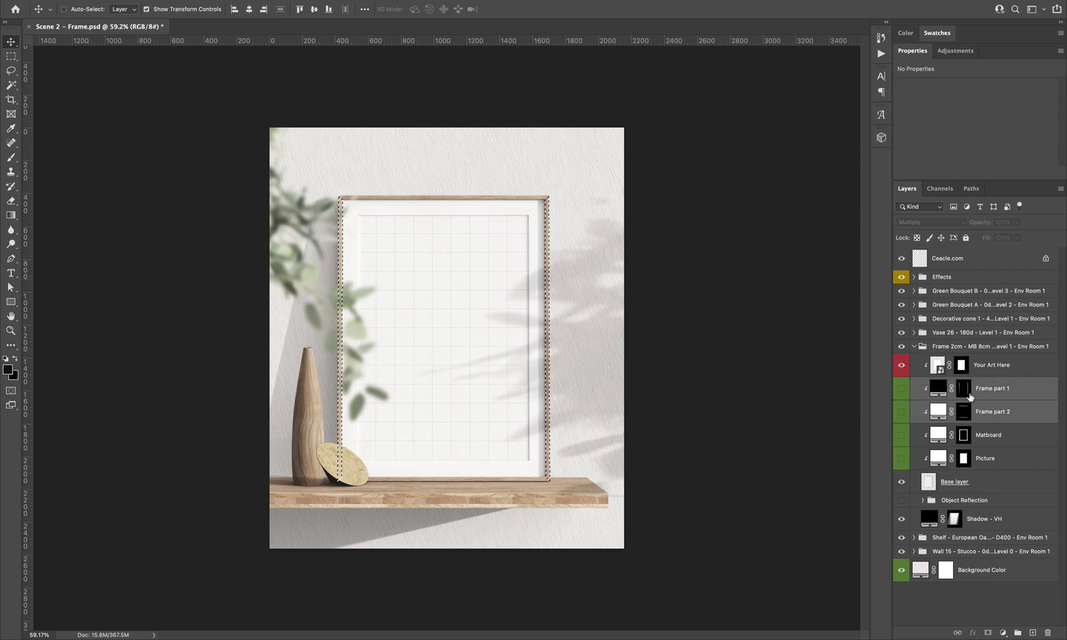
left_click(995, 437)
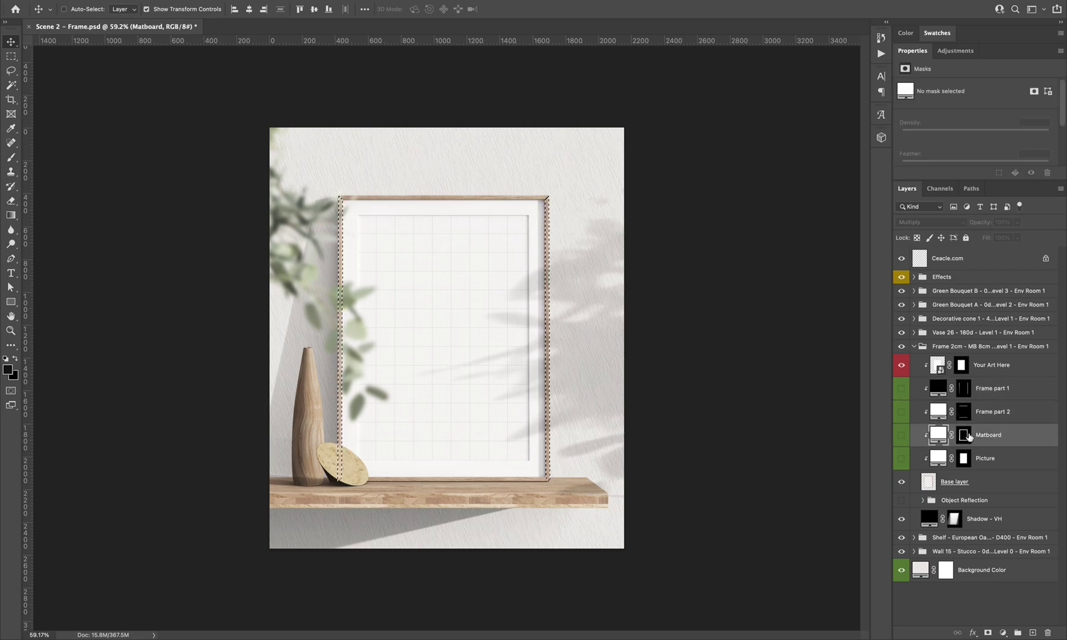
left_click(963, 437, "super")
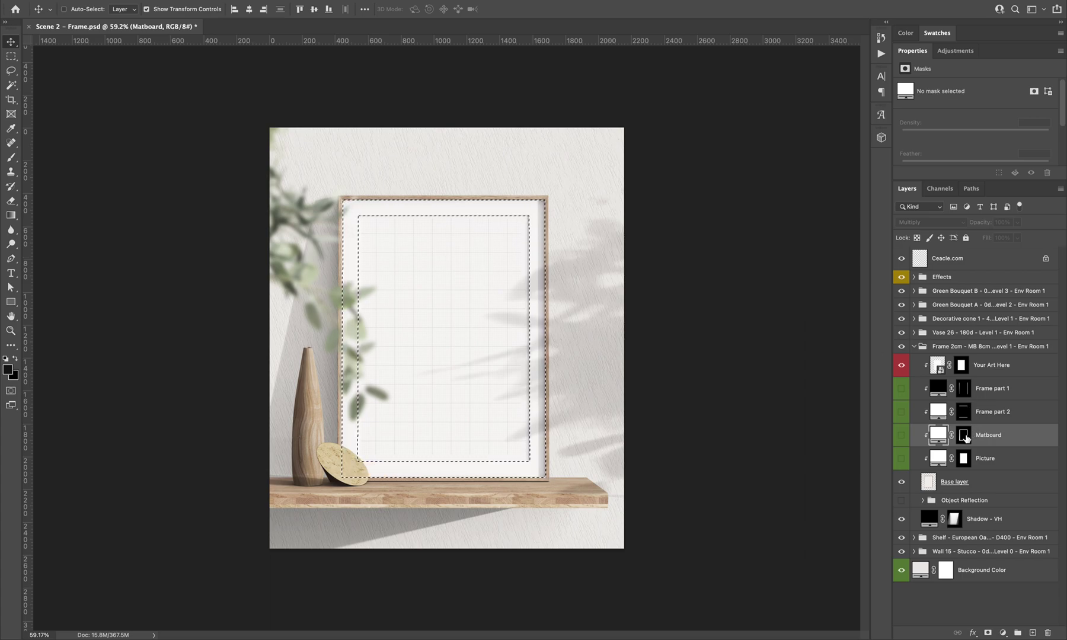
key("super")
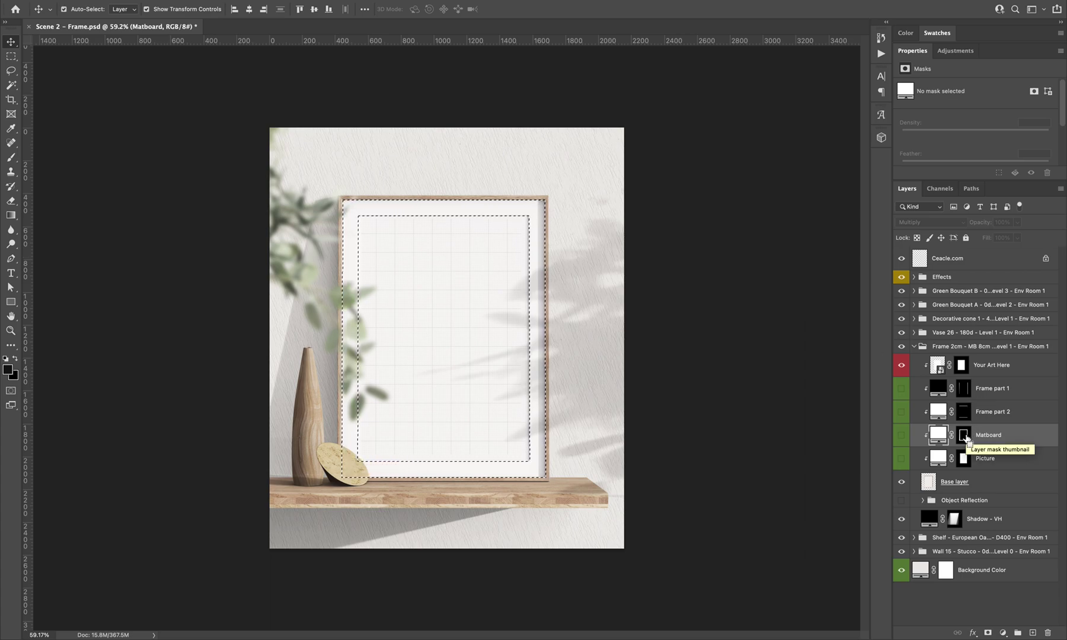
left_click(981, 457)
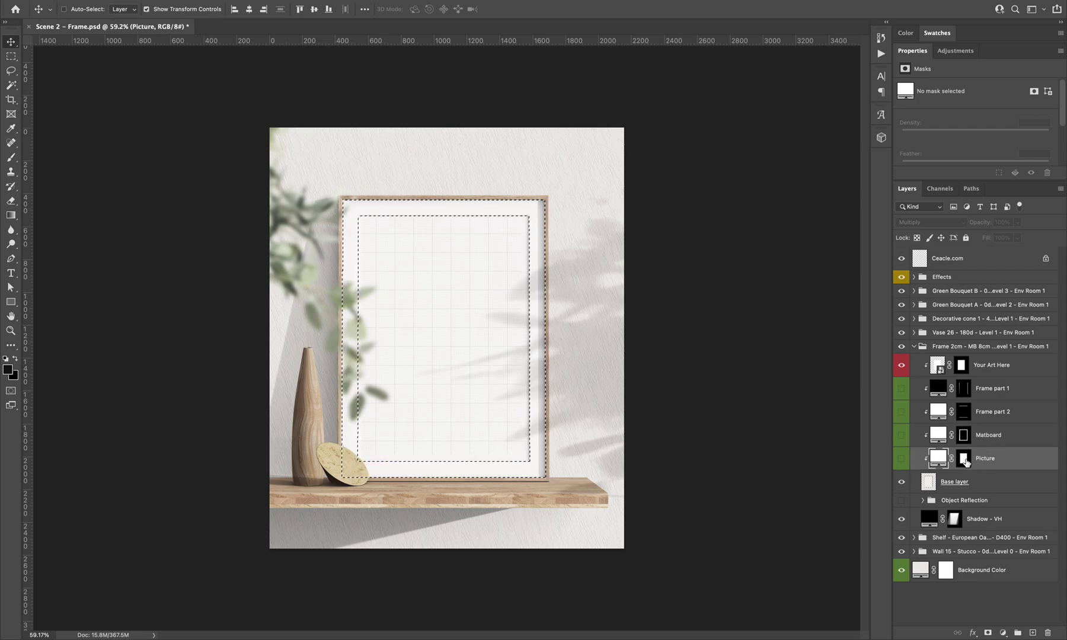
left_click(964, 460)
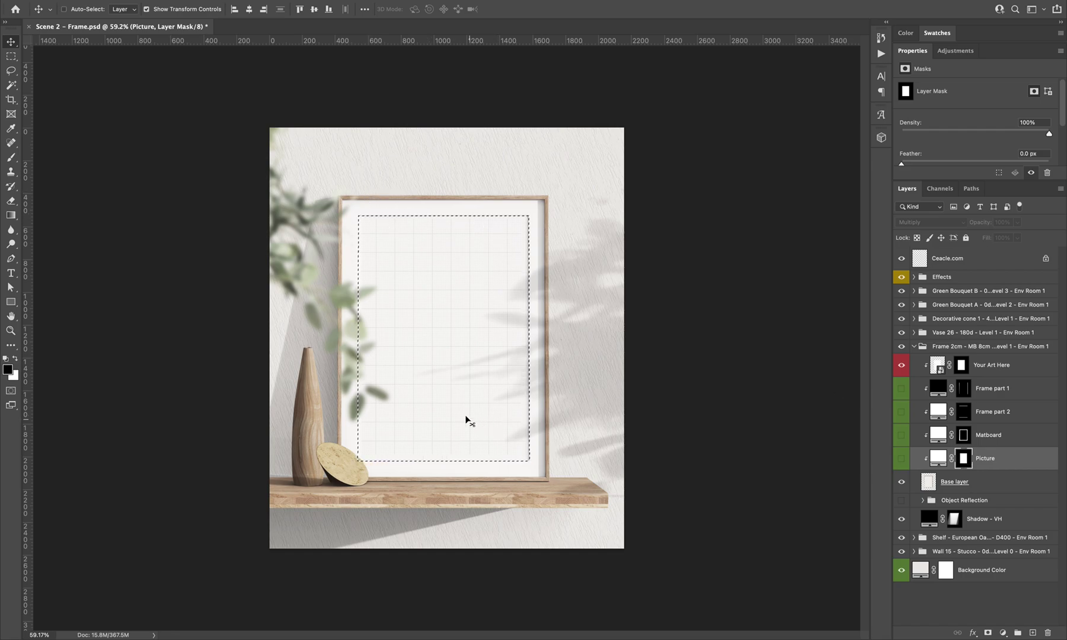
Step: Solo the Base layer, clear the selection, restore all layers, and turn on Object Reflection
left_click(978, 483)
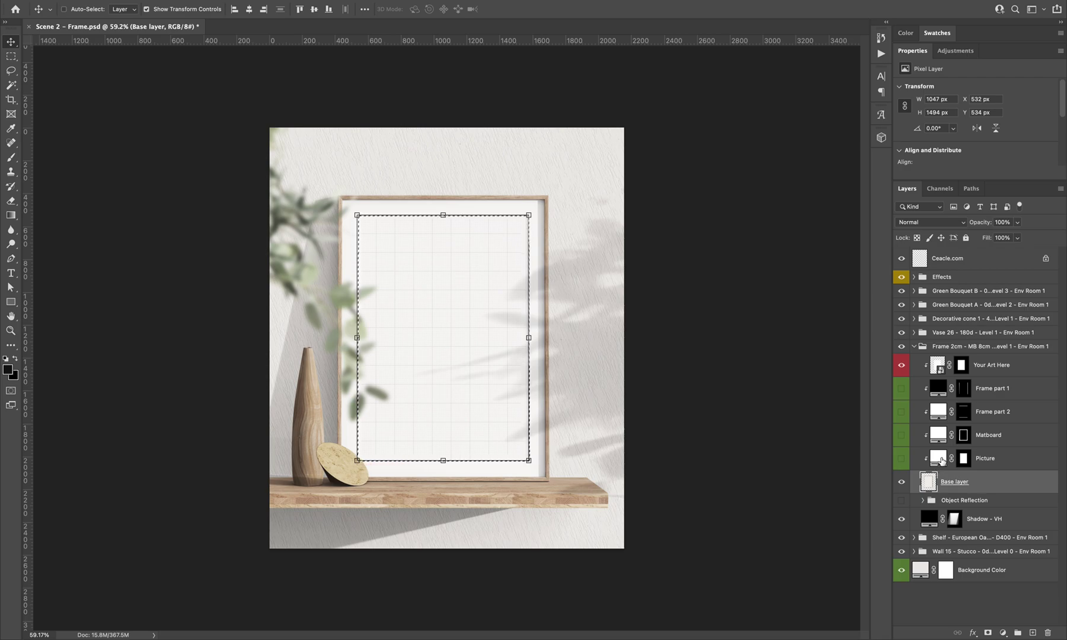
left_click(902, 483, "alt")
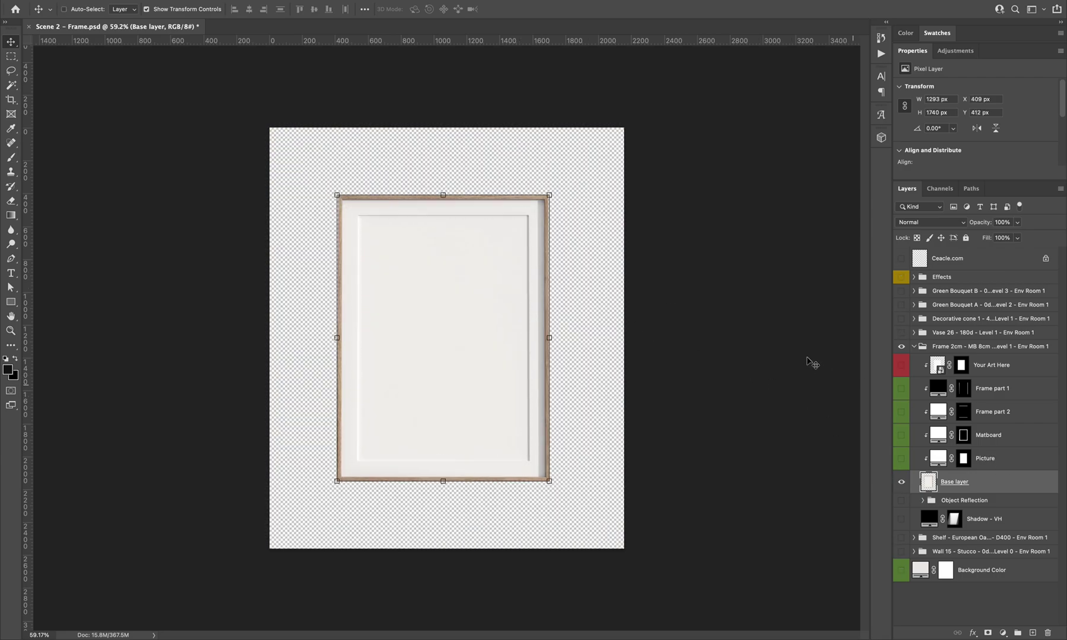
key("super+d")
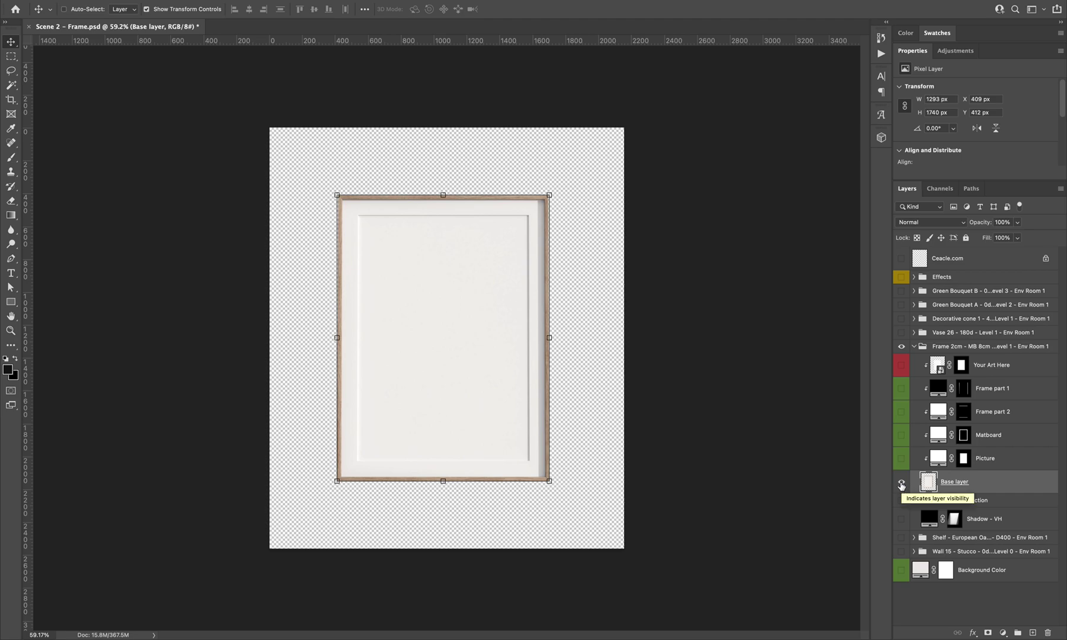
left_click(901, 484, "alt")
left_click(901, 484, "alt")
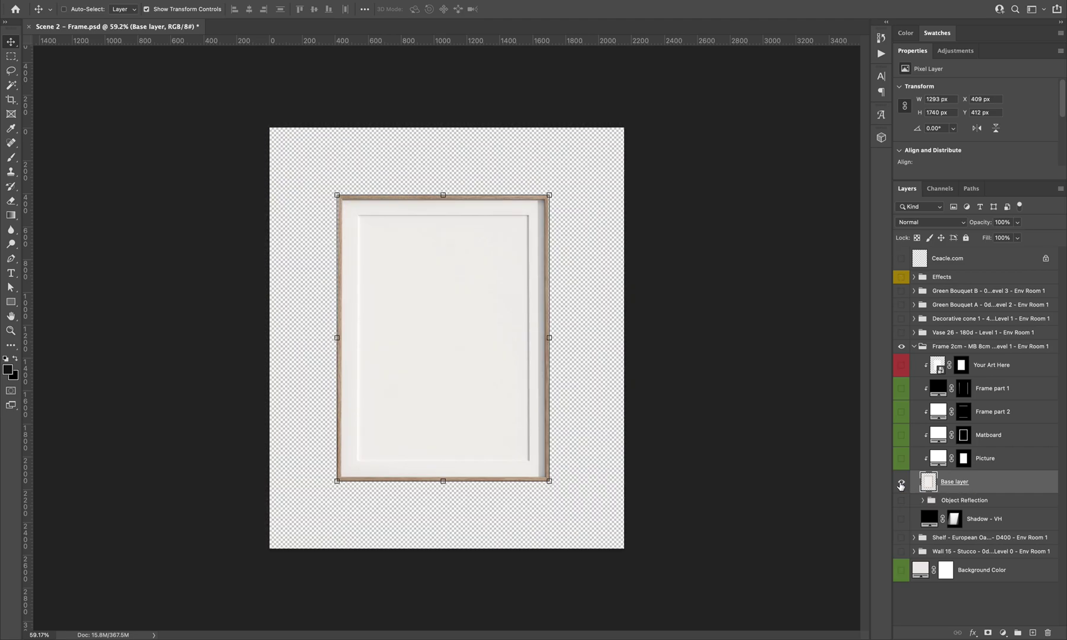
left_click(901, 483, "alt")
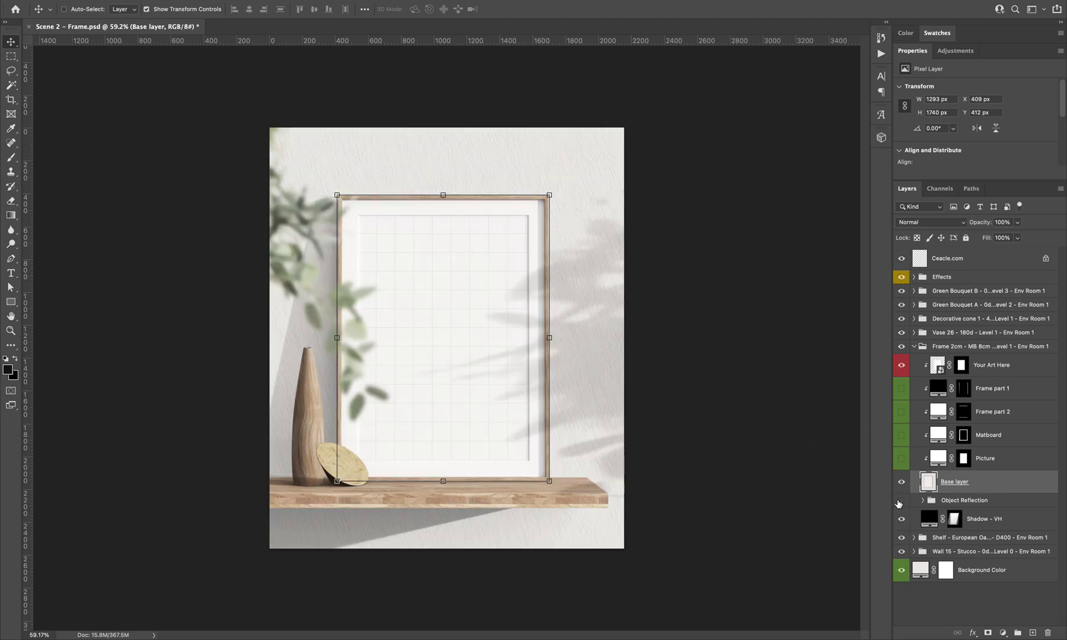
left_click(960, 505)
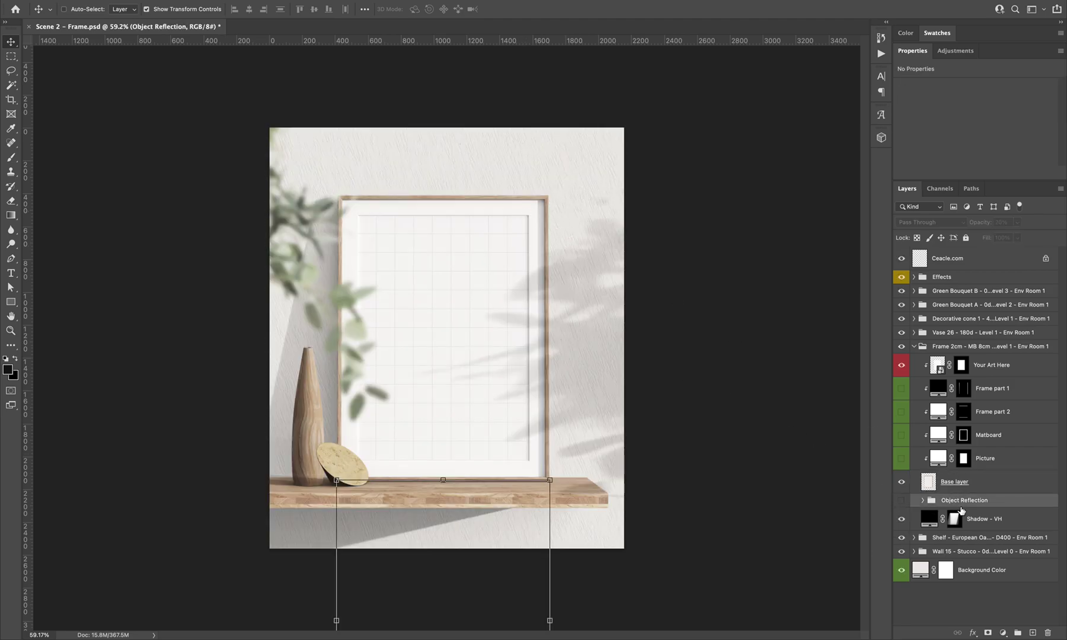
left_click(902, 500)
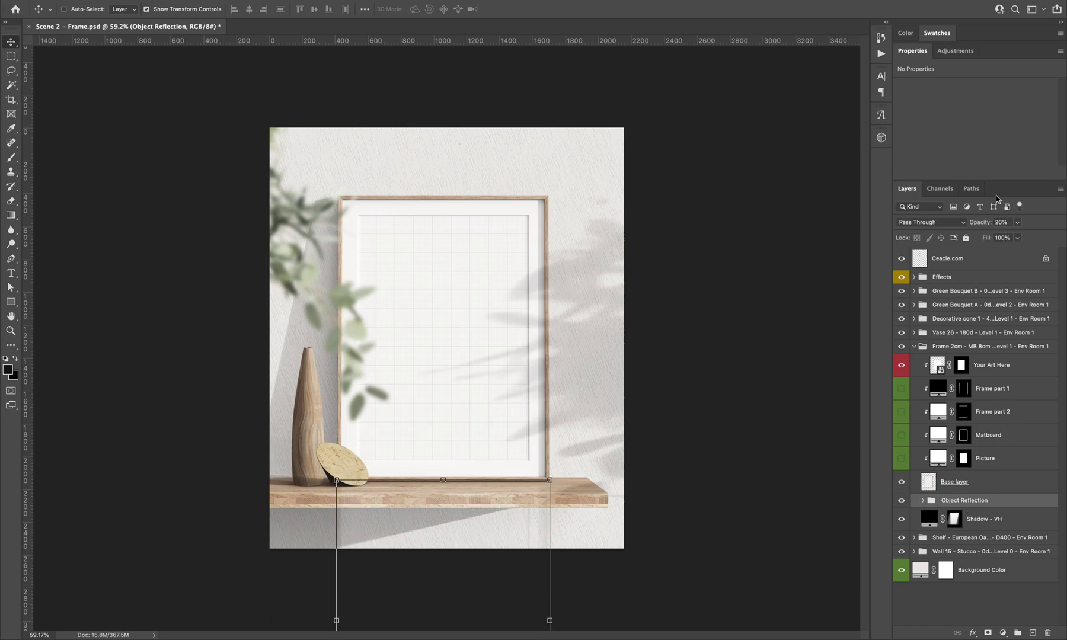
Step: Try several Object Reflection opacities, settling on 26%
left_click_drag(977, 224, 1045, 224)
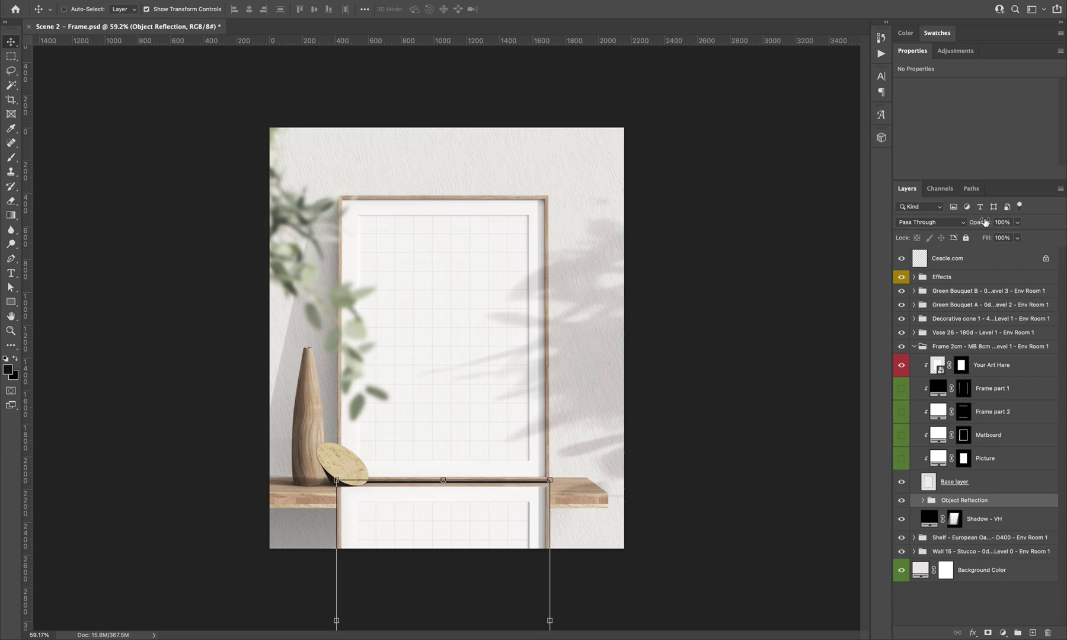
left_click_drag(980, 224, 973, 224)
left_click(1004, 222)
type("74")
key("Return")
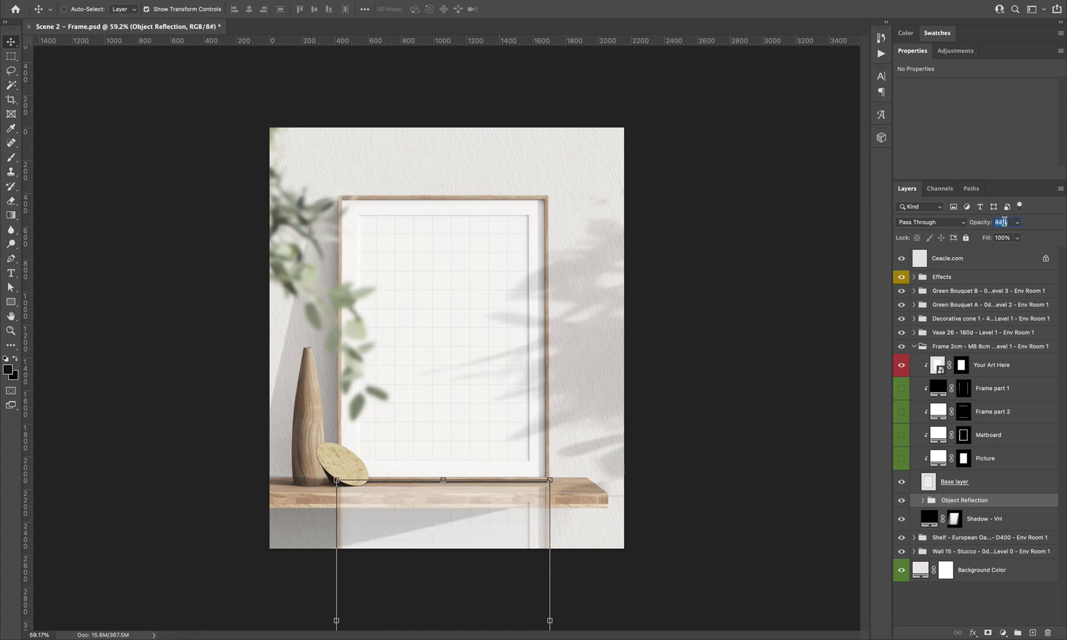
type("24")
key("Return")
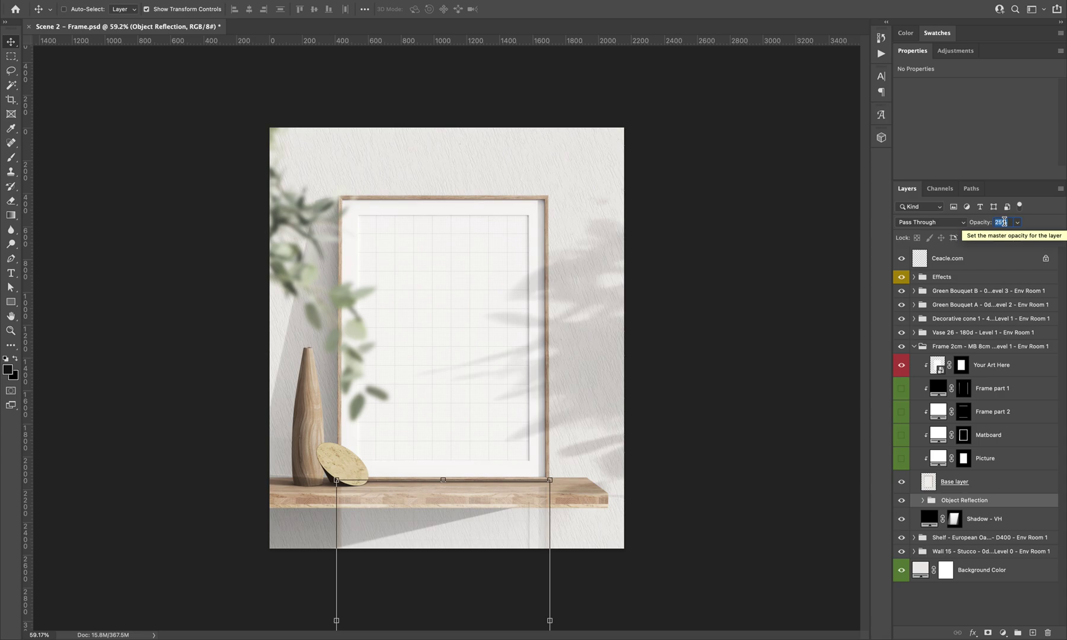
key("Up")
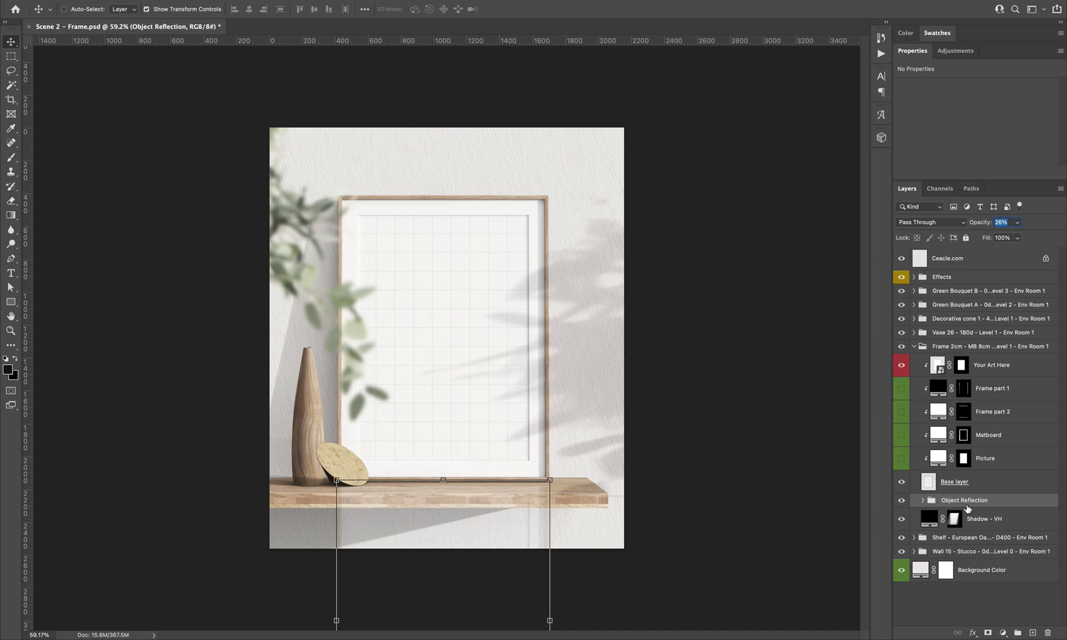
Step: Hide the Object Reflection group and toggle the Shadow - VH layer off and on
left_click(902, 500)
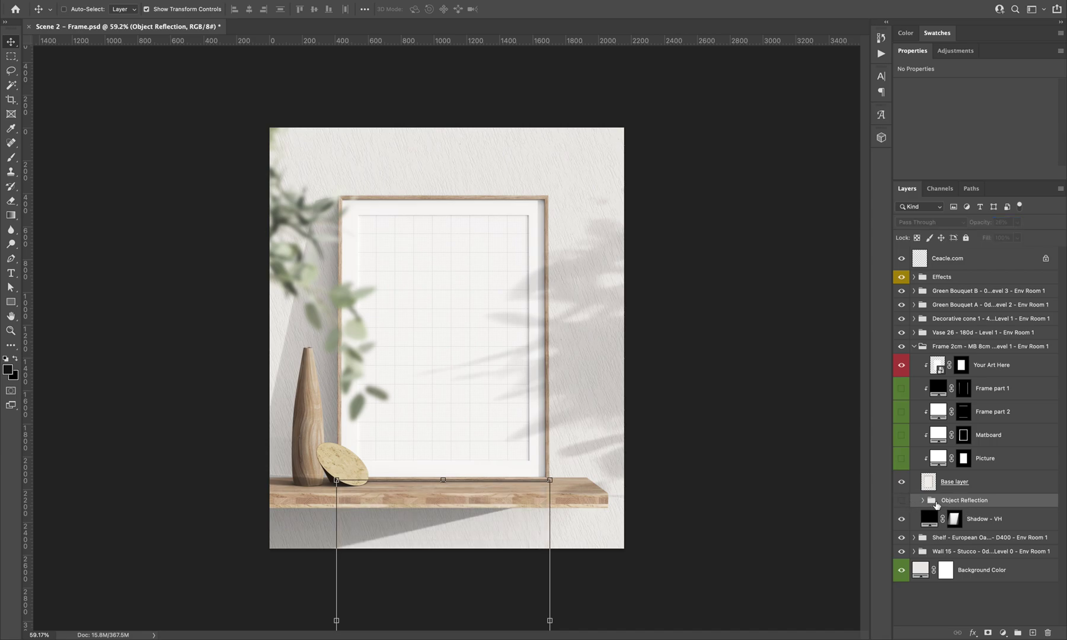
left_click(908, 519)
left_click(901, 520)
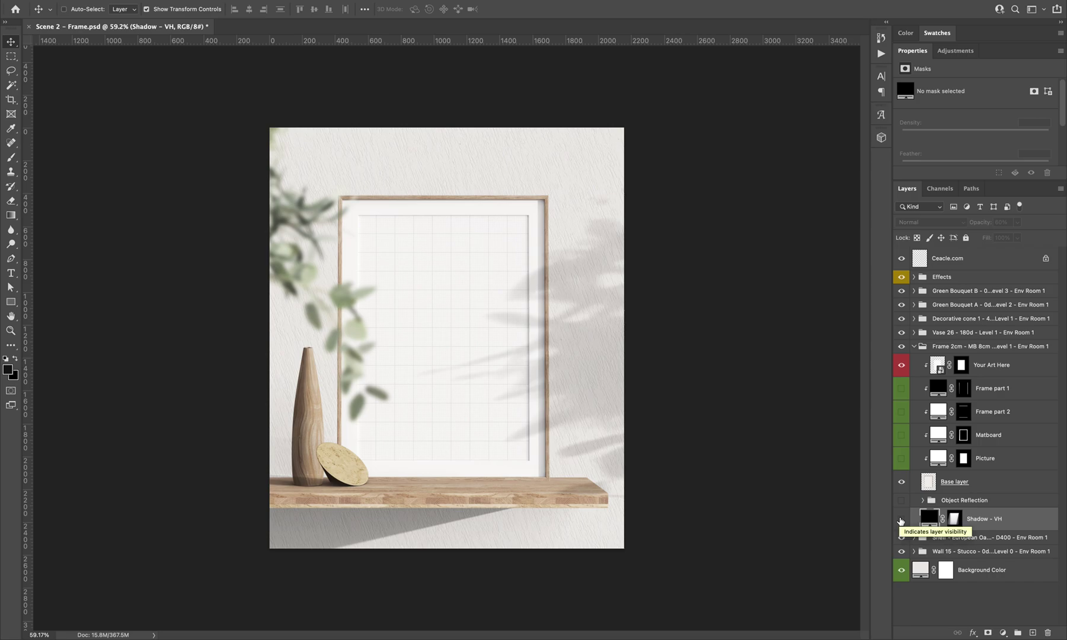
left_click(901, 520)
Step: Change the Shadow - VH fill colour to a light grey
double_click(928, 521)
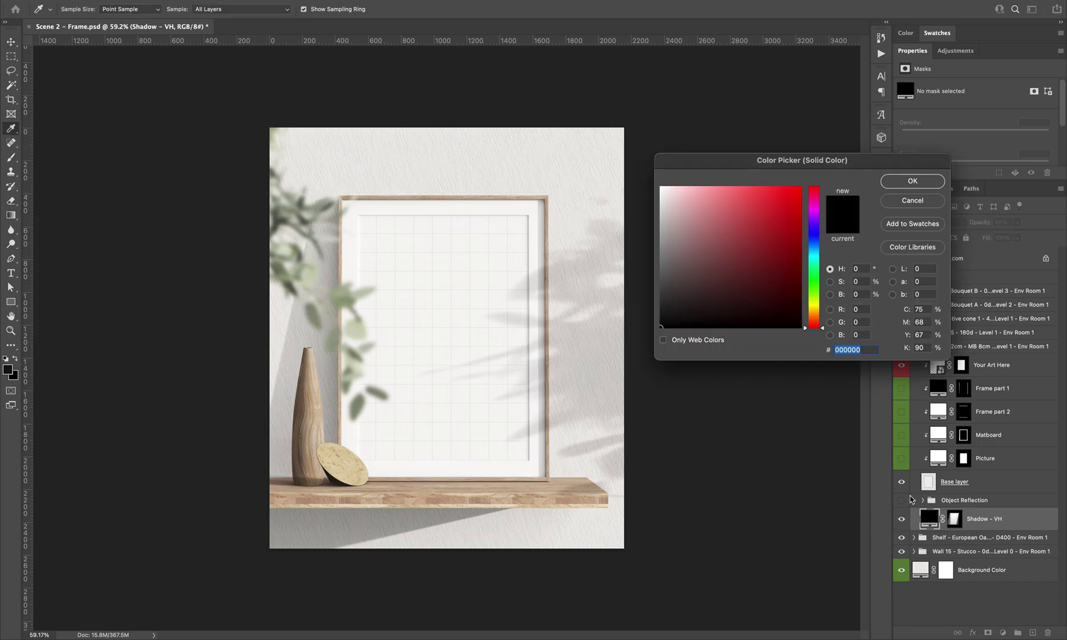
mouse_move(730, 274)
left_mouse_down()
mouse_move(700, 257)
mouse_move(758, 219)
mouse_move(687, 262)
mouse_move(668, 256)
mouse_move(626, 314)
left_mouse_up()
left_click(661, 208)
key("v")
left_click(913, 181)
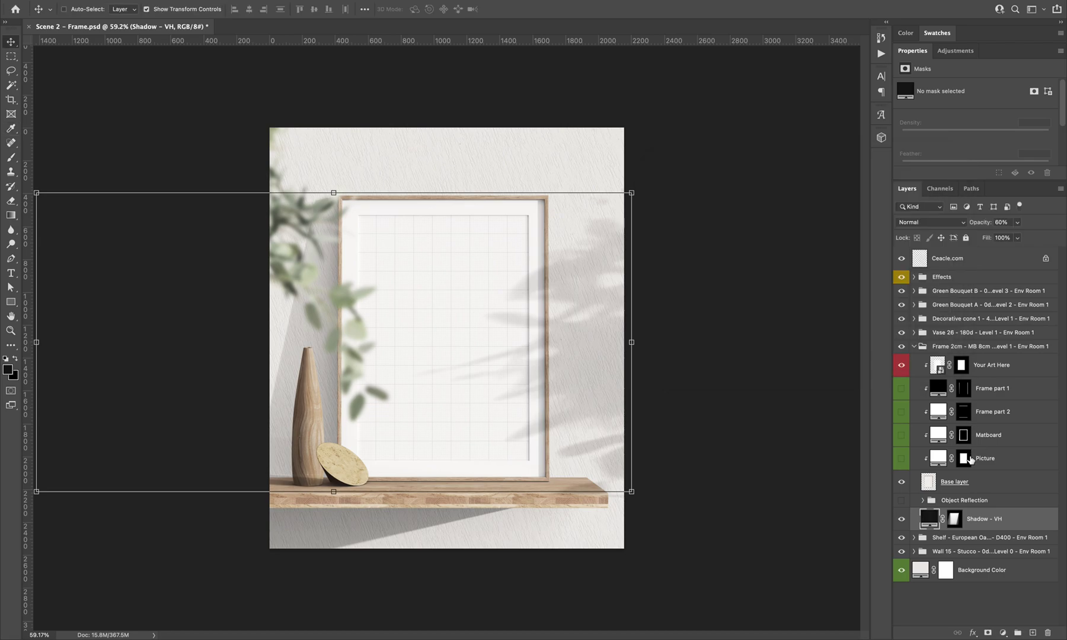
Step: Inspect the Shadow - VH mask, load it as a selection, then select the Base layer
left_click(954, 520, "alt")
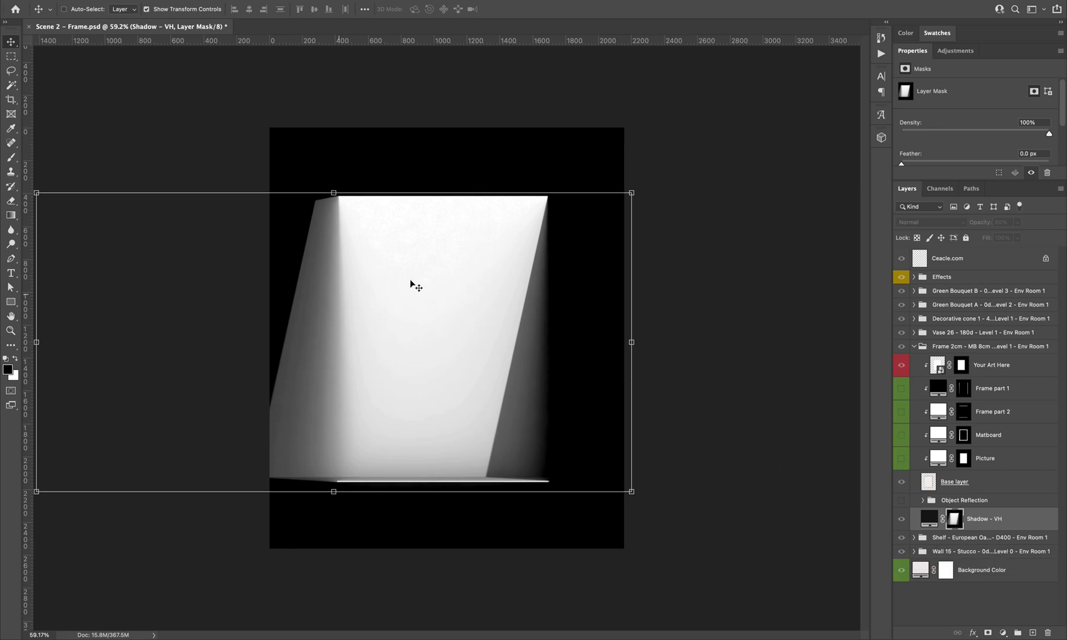
left_click(957, 521, "ctrl")
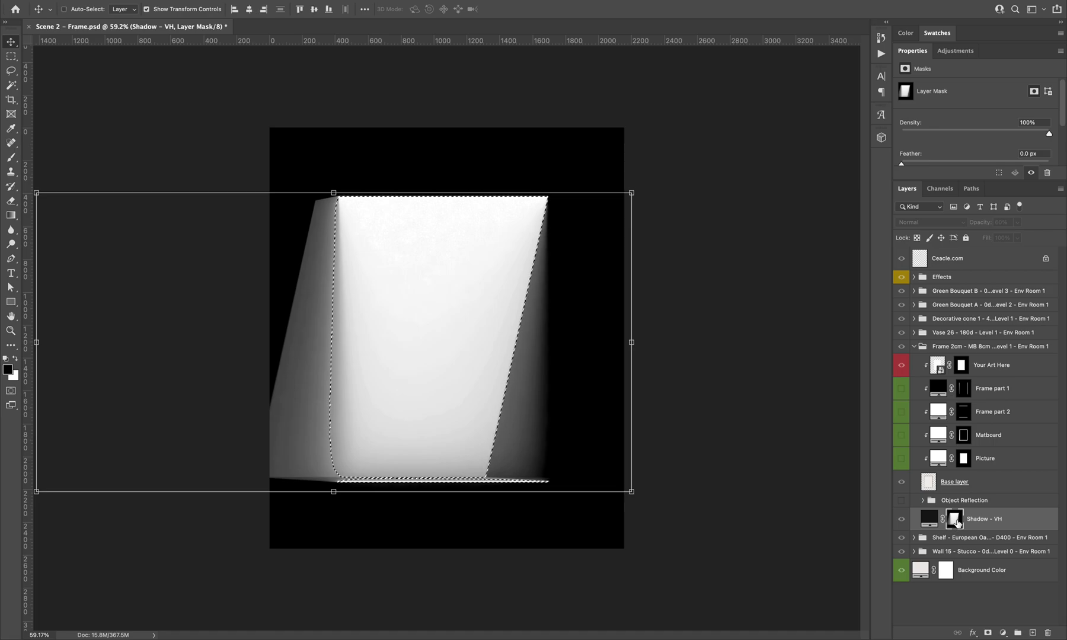
left_click(922, 520)
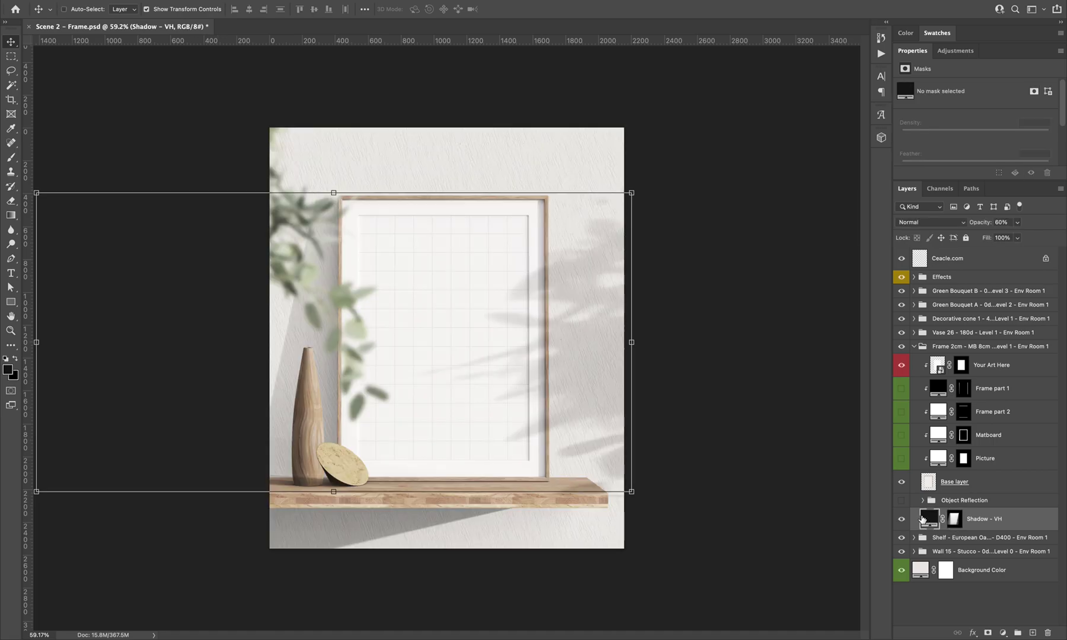
left_click(995, 478)
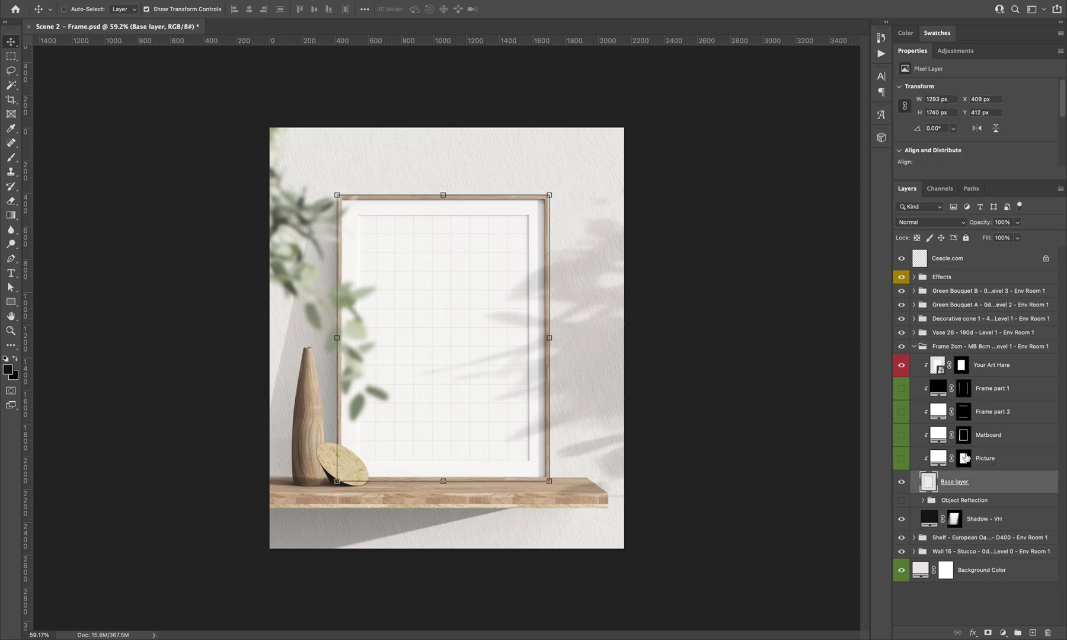
Step: Combine the Frame part 2 and Frame part 1 masks into one selection of the whole frame
key("ctrl")
left_click(745, 440, "ctrl")
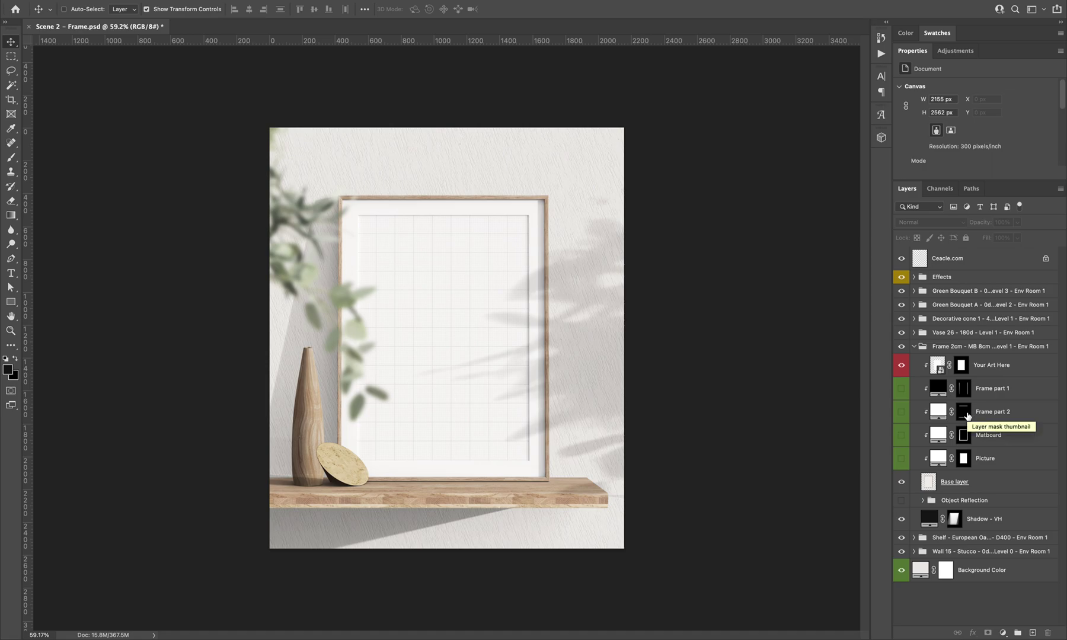
key("super")
left_click(968, 418, "super")
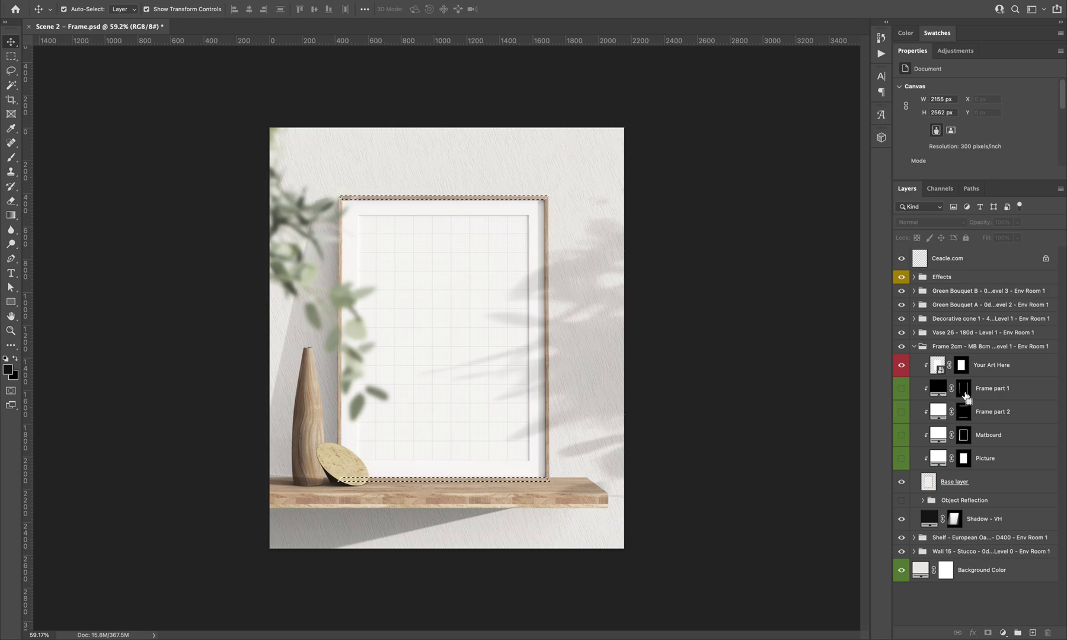
left_click(964, 395, "super")
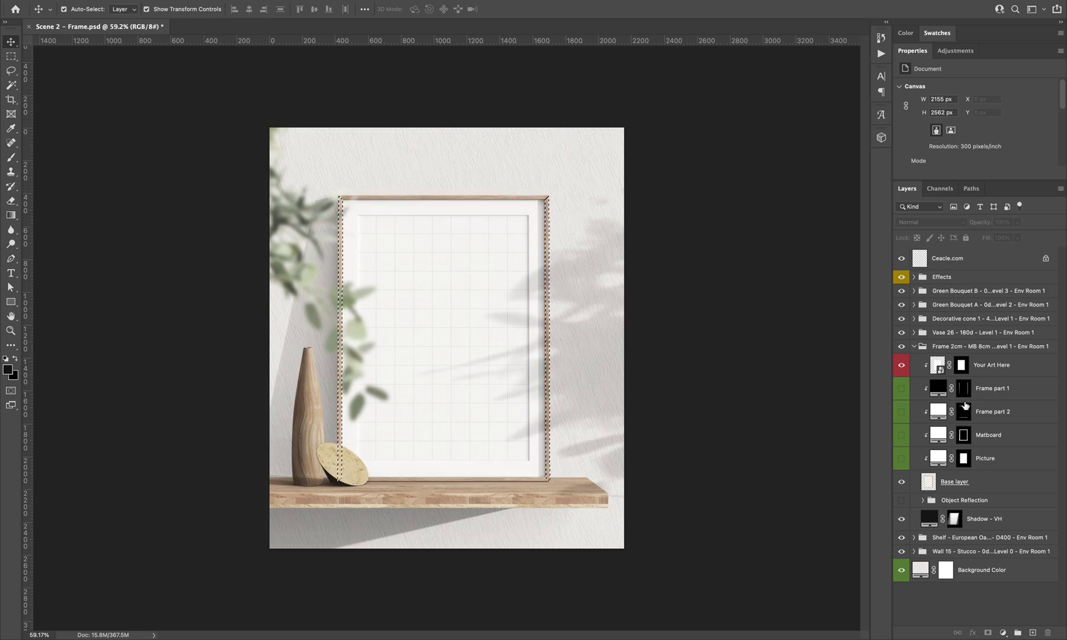
left_click(964, 410, "super")
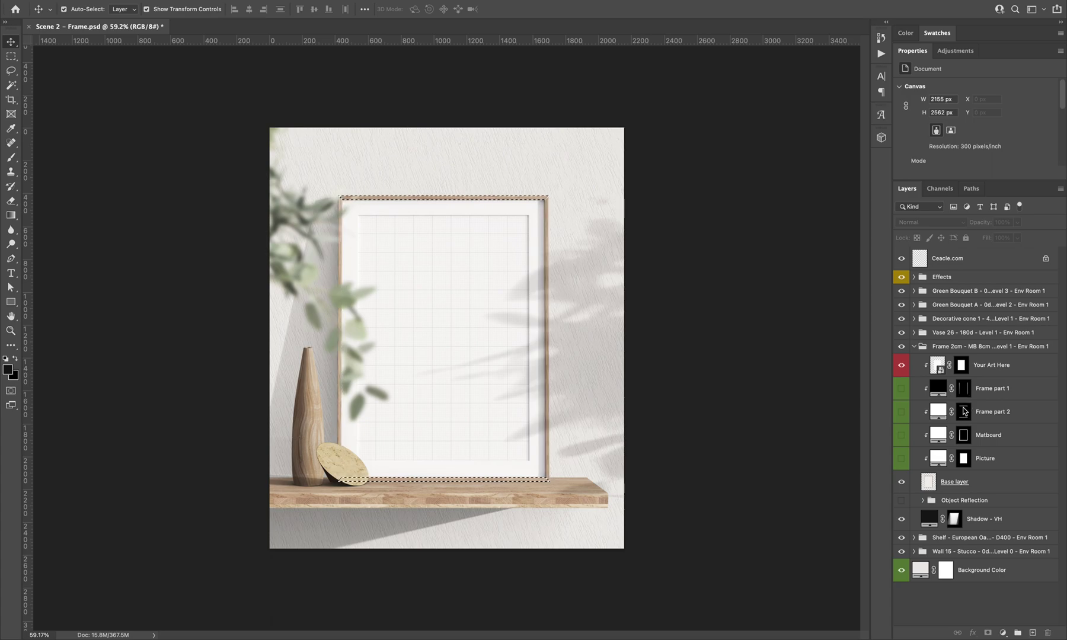
key("super")
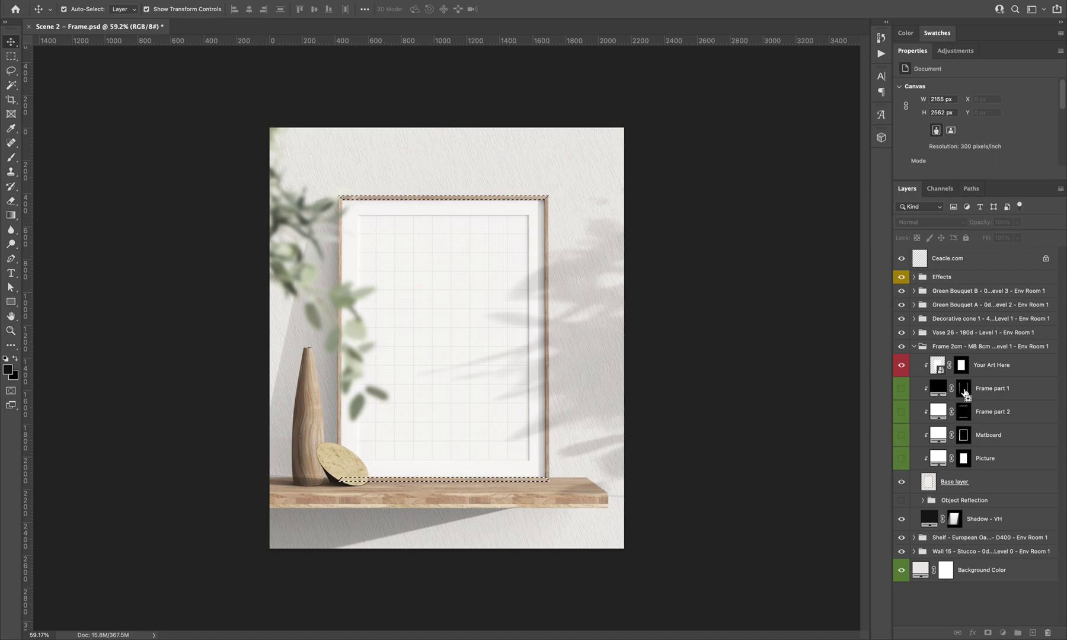
left_click(965, 391, "shift+super")
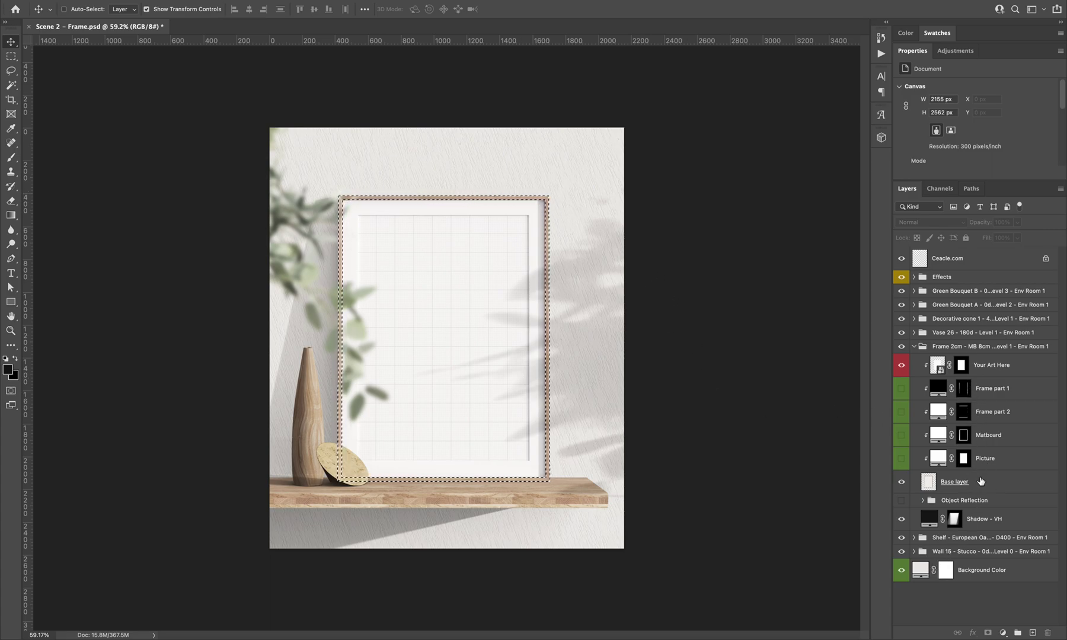
left_click(939, 482)
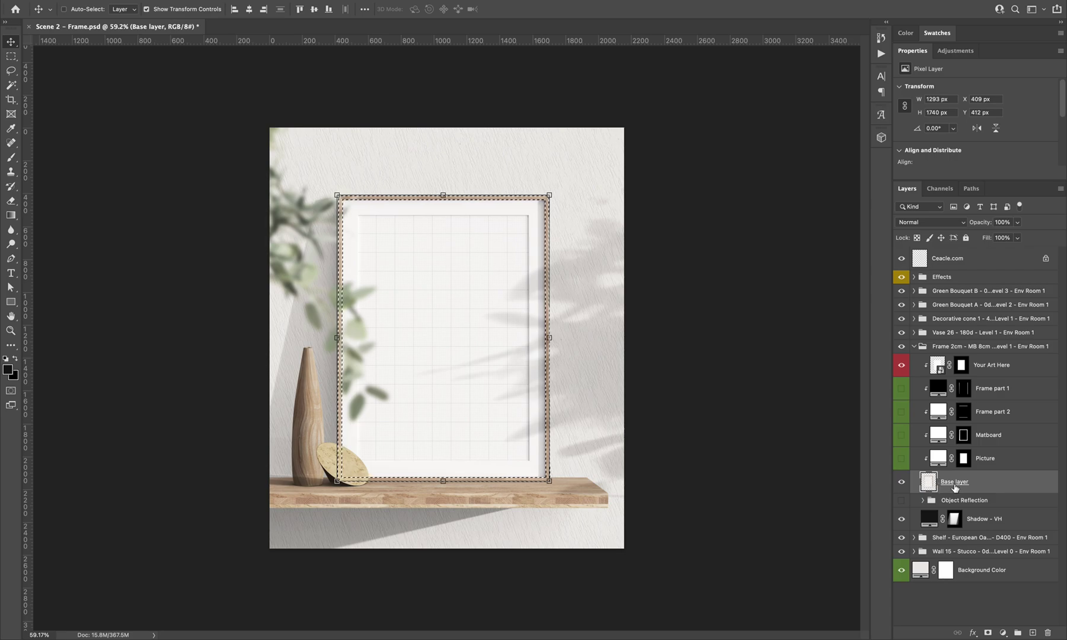
left_click(1003, 633)
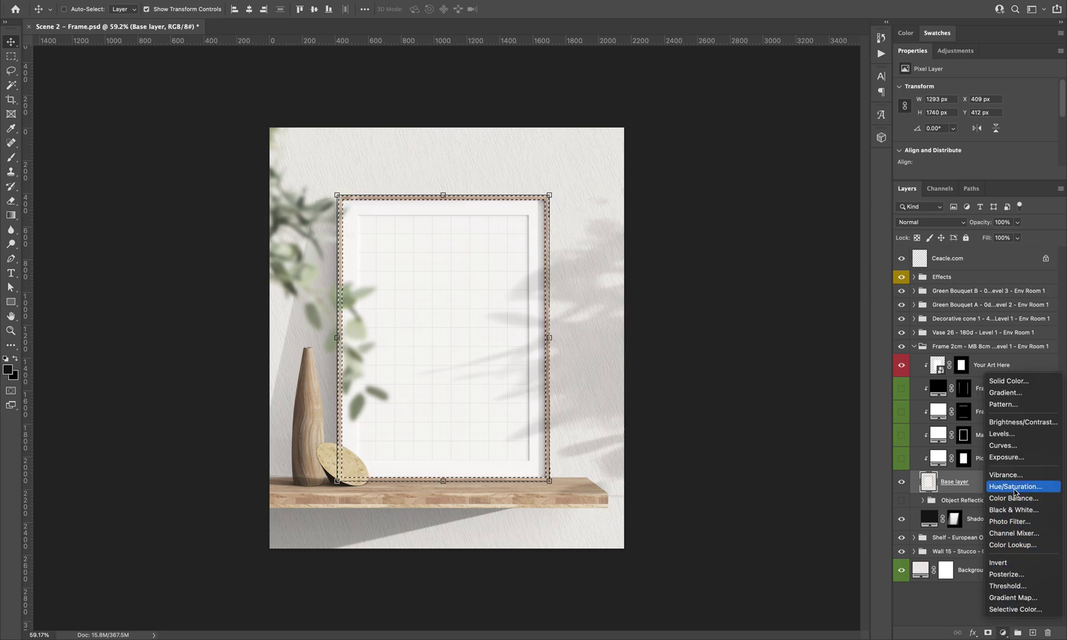
Step: Add a Curves 7 adjustment on the frame and drag its point to input 147, output 109
left_click(1011, 450)
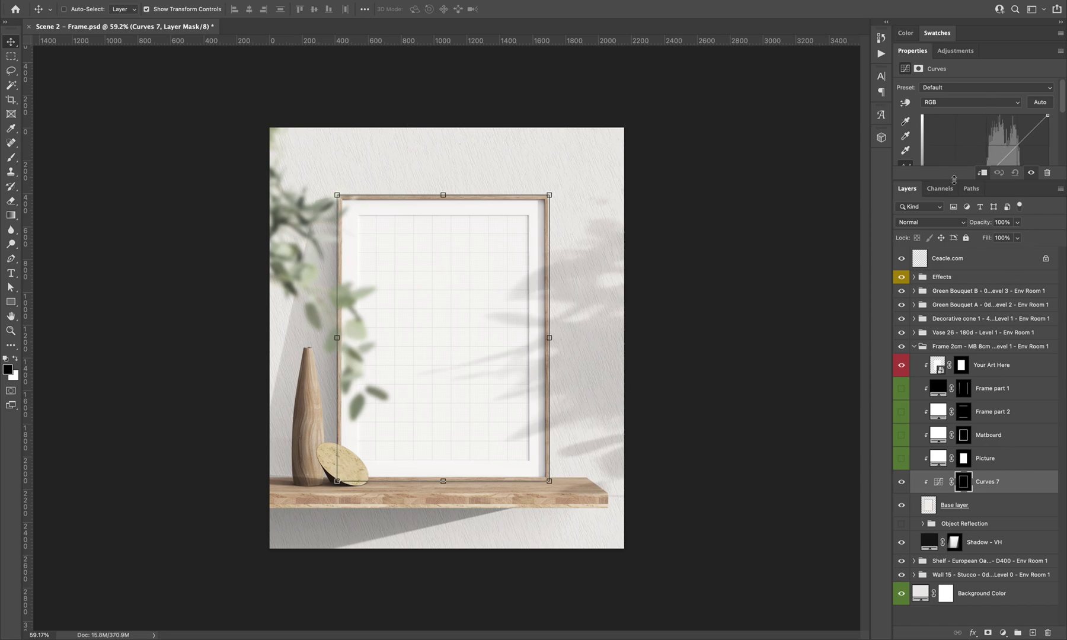
left_click_drag(956, 179, 953, 289)
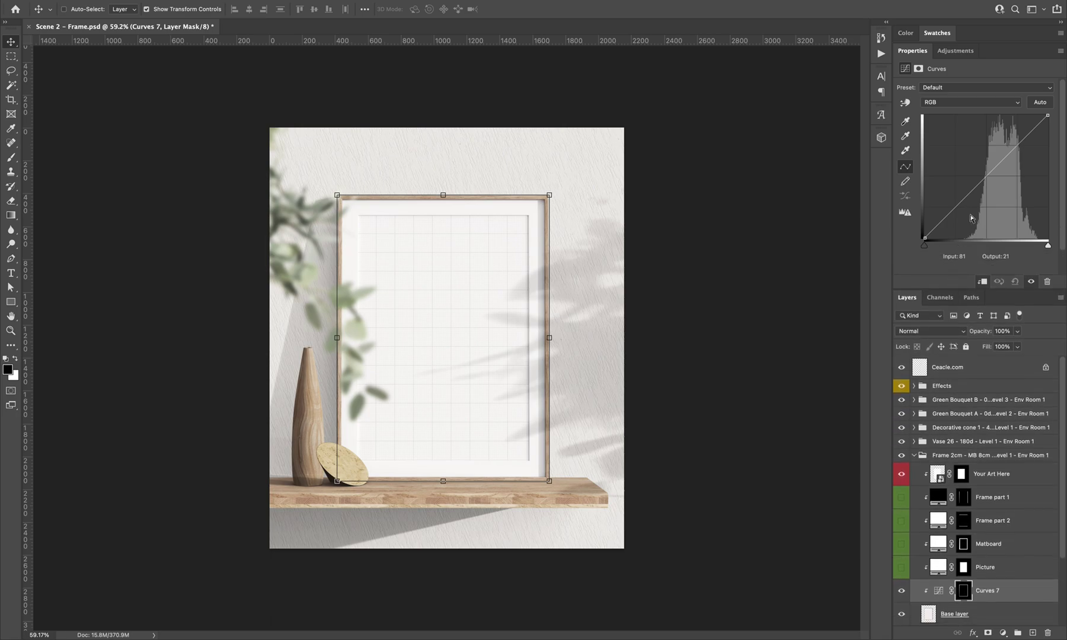
left_click(984, 176)
mouse_move(984, 176)
left_mouse_down()
mouse_move(966, 166)
mouse_move(977, 170)
left_mouse_up()
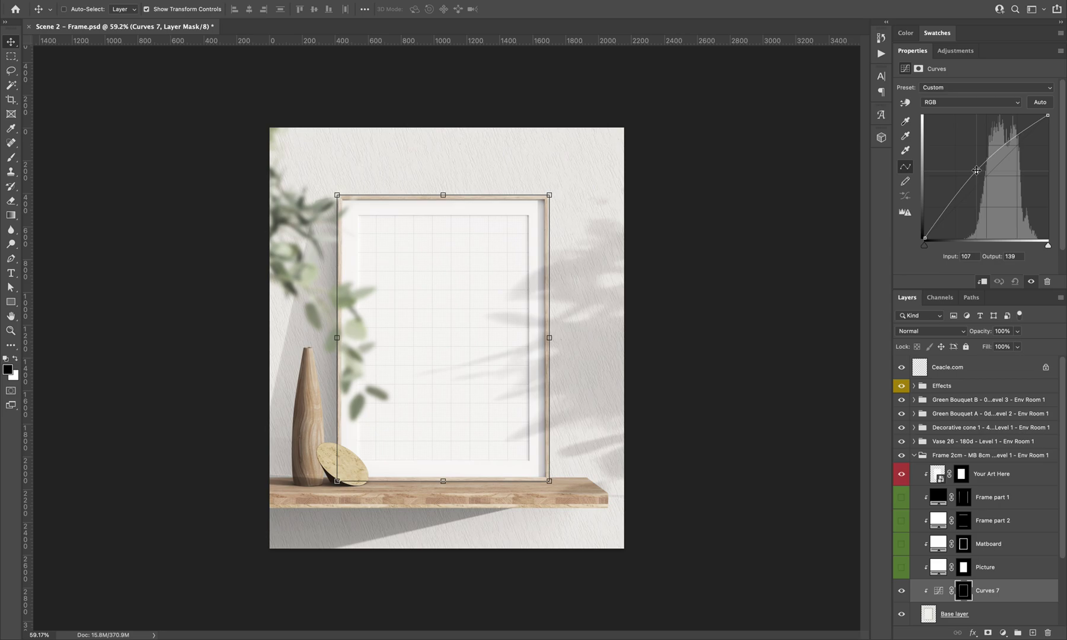
left_click(745, 229)
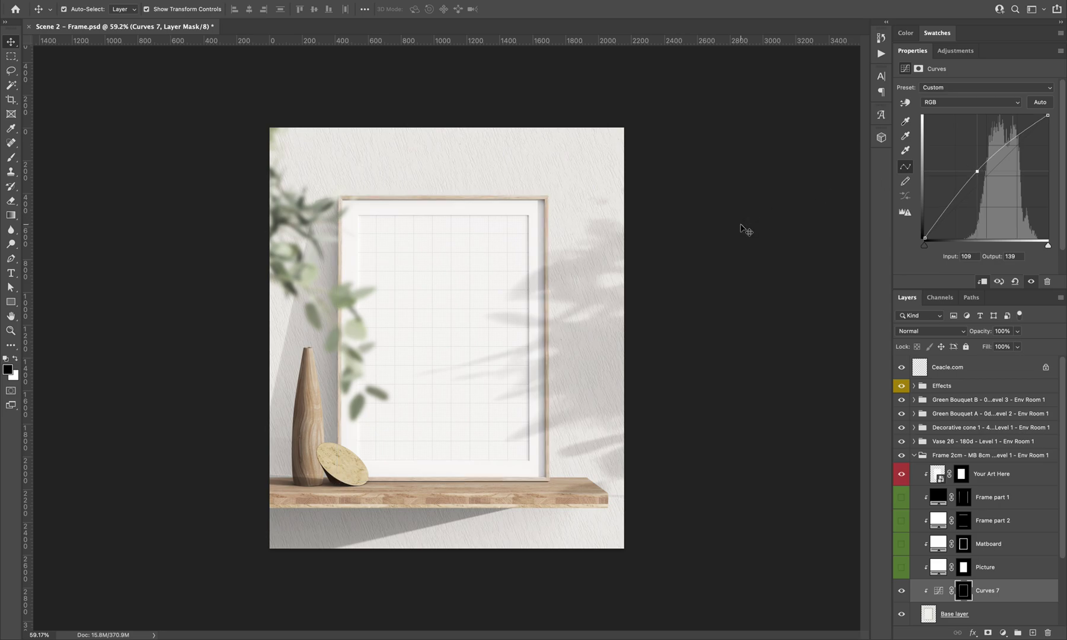
left_click(982, 586)
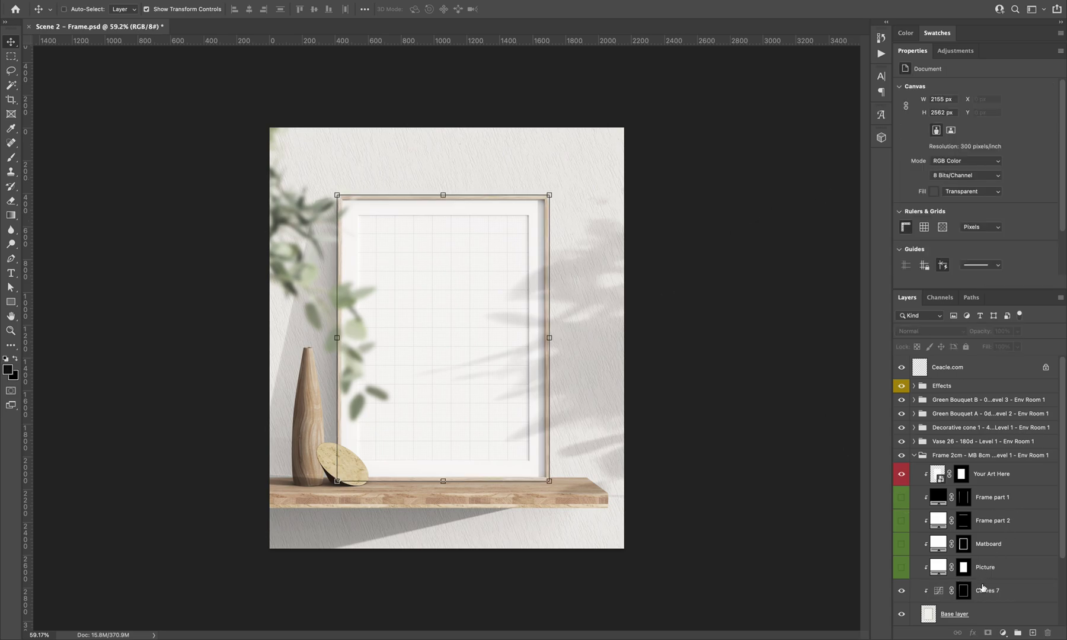
left_click_drag(978, 171, 992, 180)
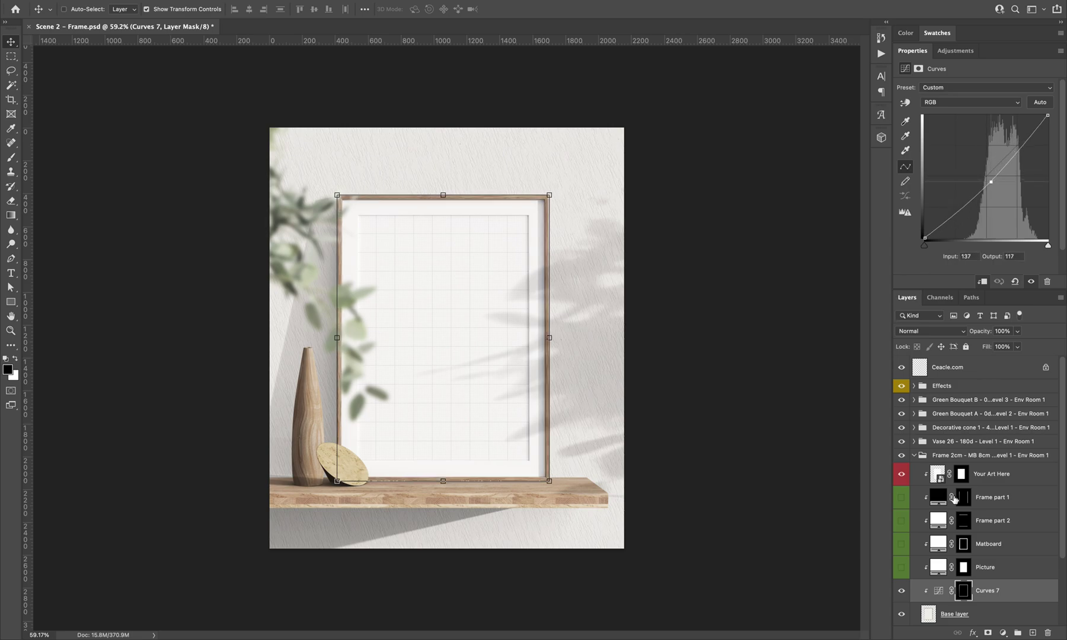
left_click(713, 320)
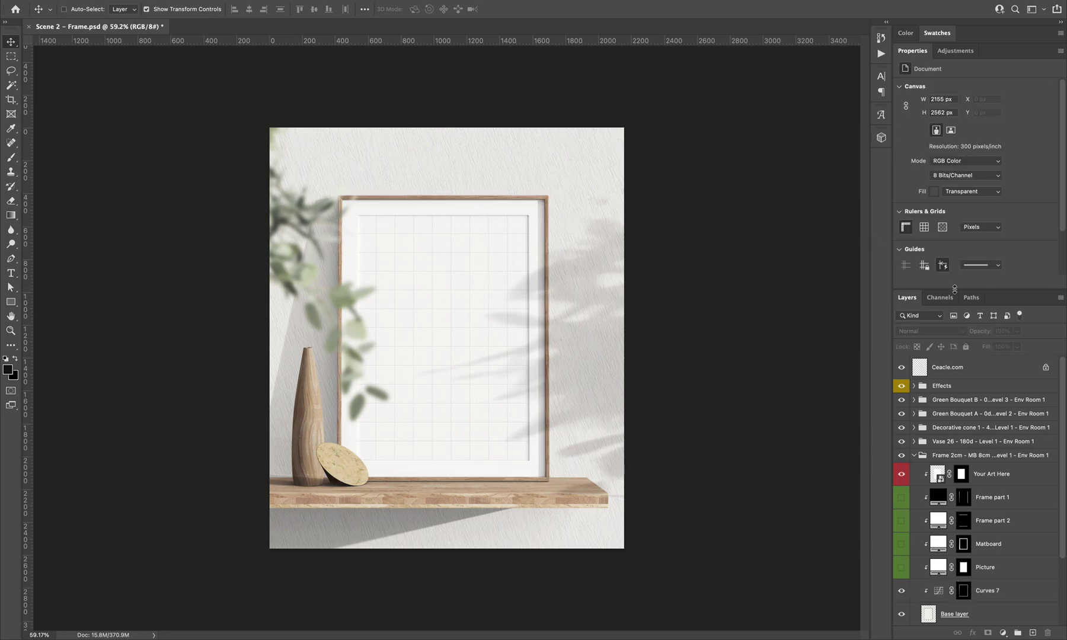
left_click(979, 591)
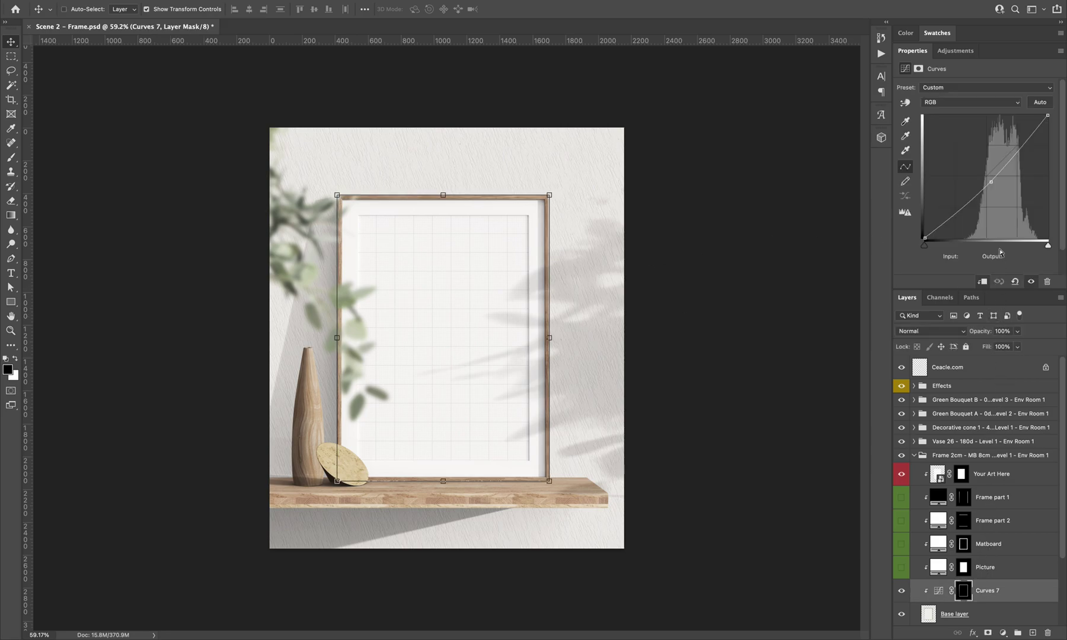
left_click_drag(993, 180, 997, 184)
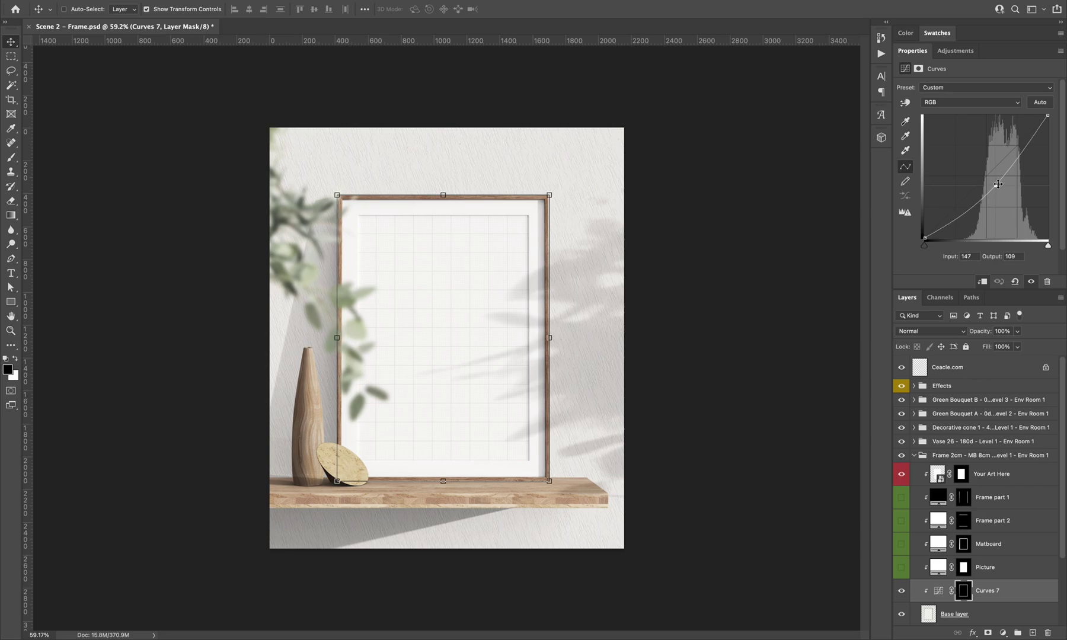
left_click(679, 312)
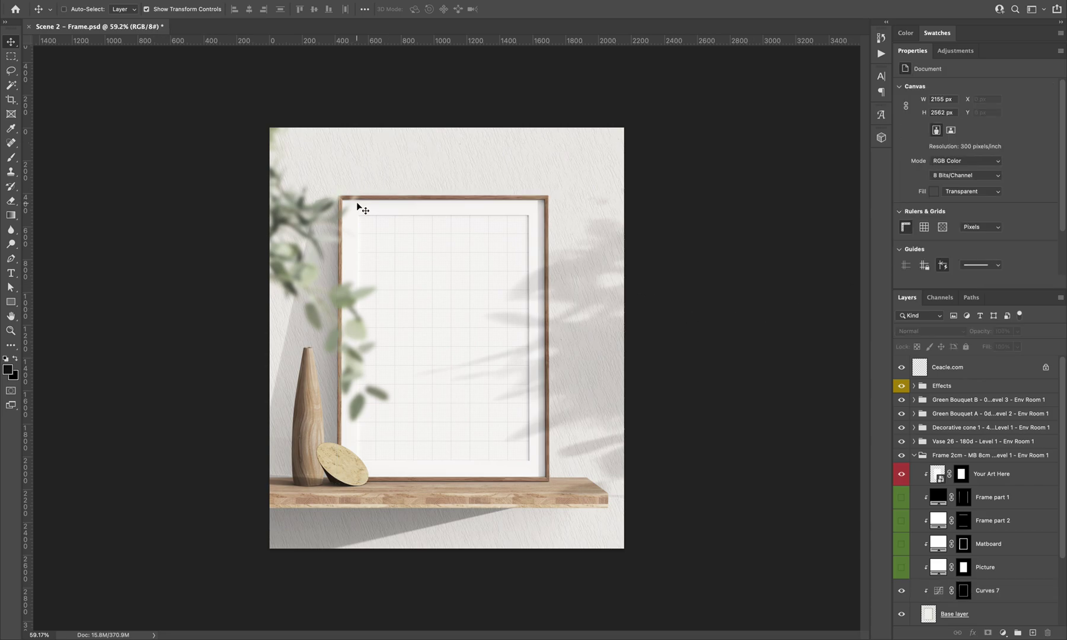
scroll(959, 474, "down", 3)
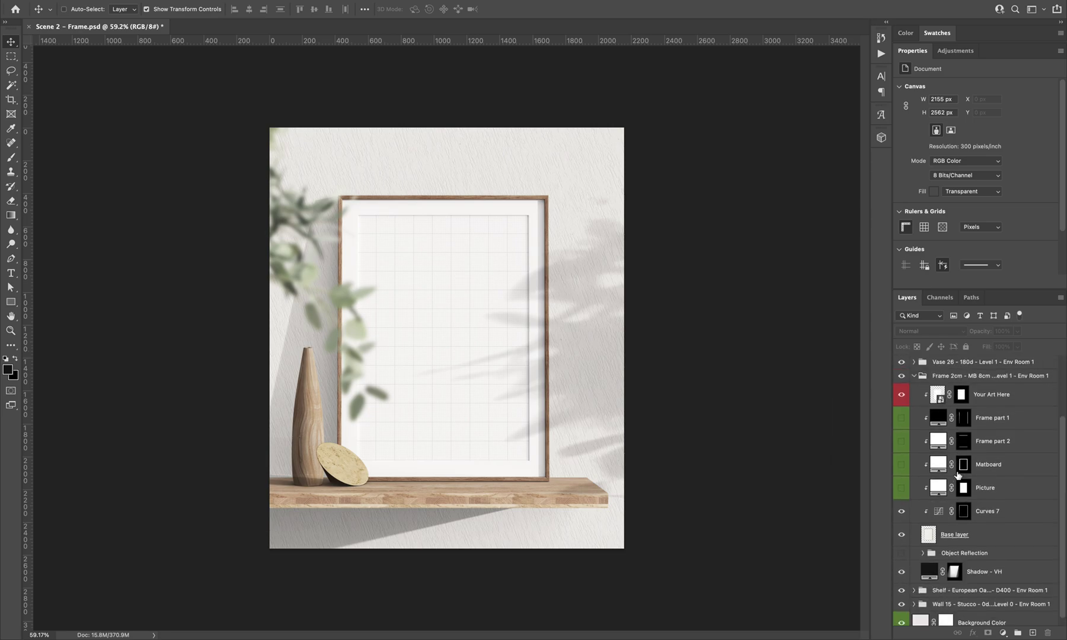
Step: Add Hue/Saturation 3 above Curves 7 and copy Curves 7's frame mask onto it
left_click(992, 510)
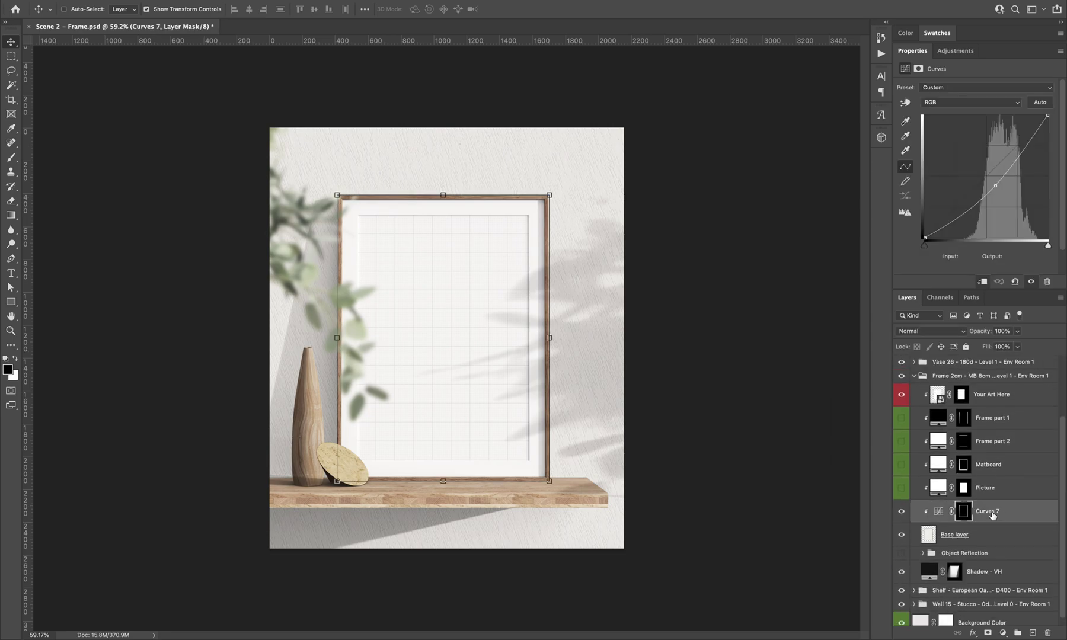
left_click(1003, 633)
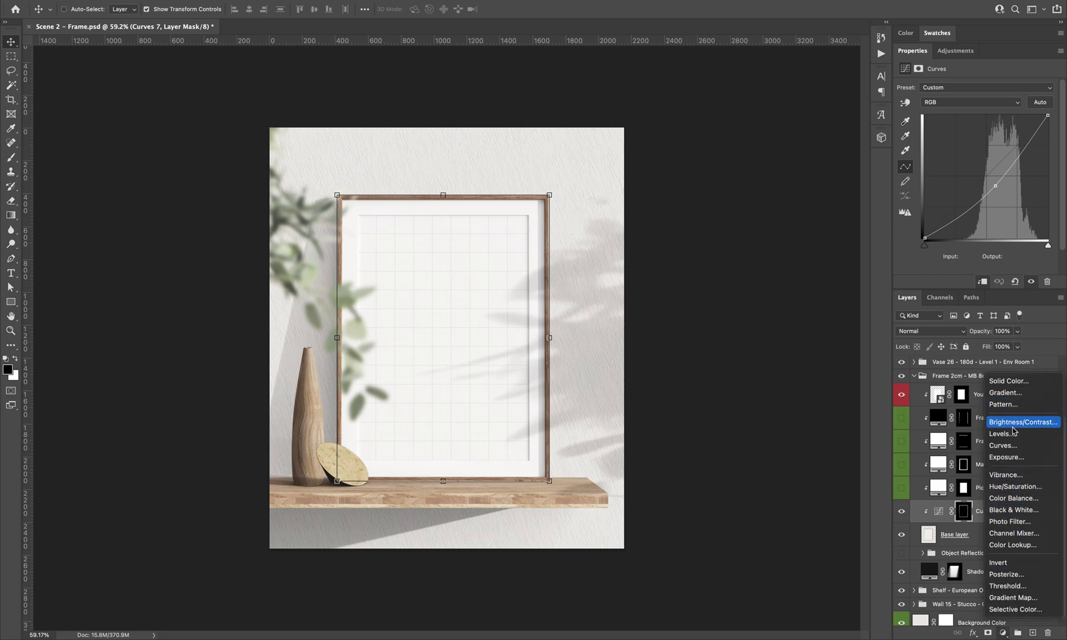
left_click(1016, 487)
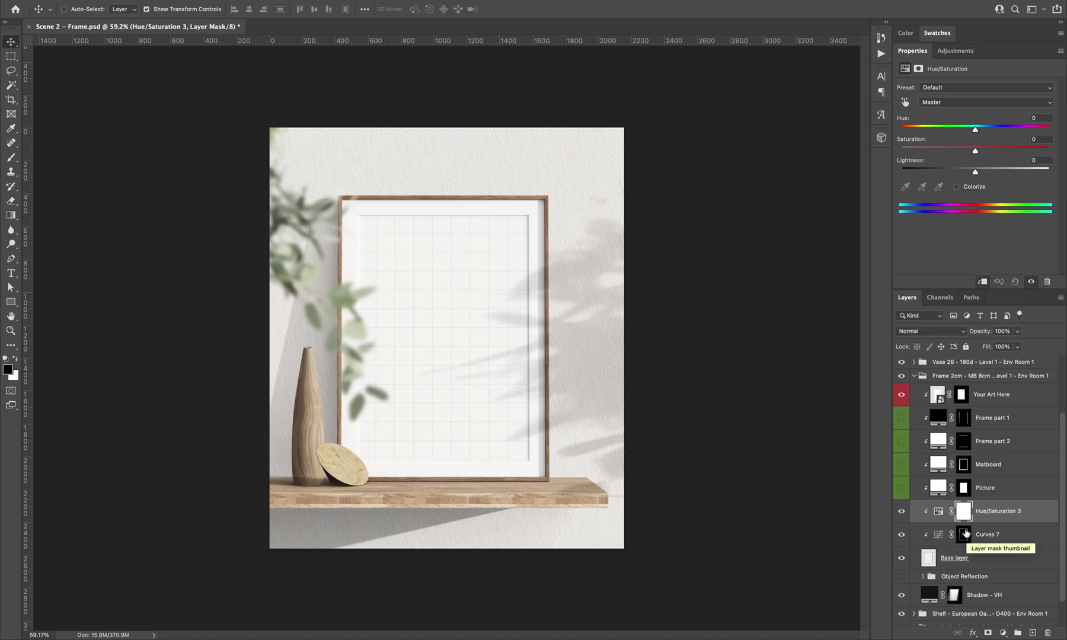
left_click_drag(965, 538, 966, 516)
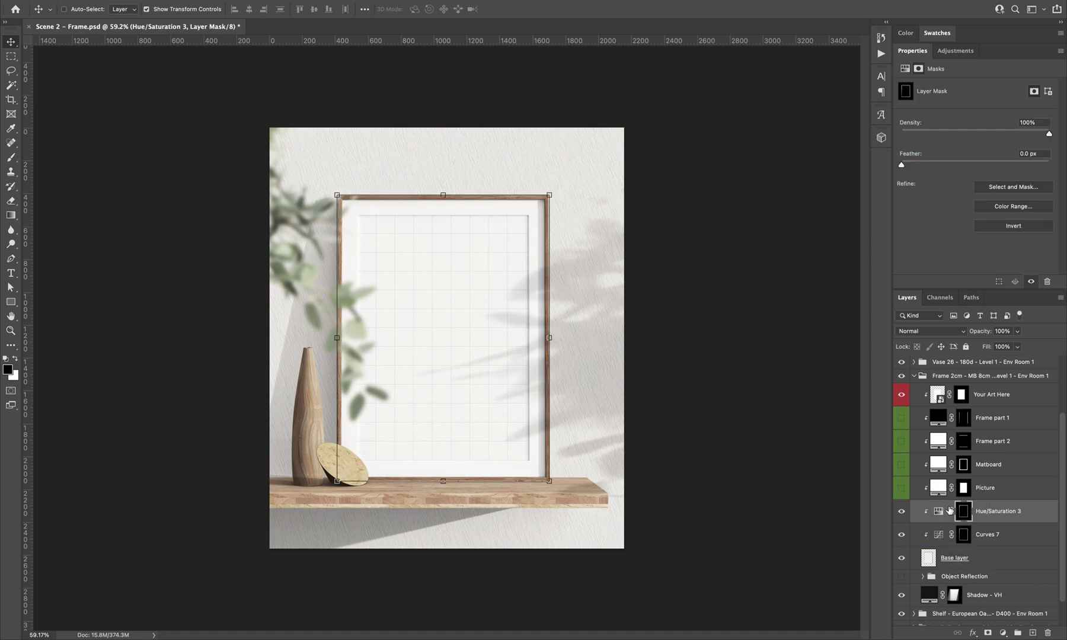
left_click(937, 514)
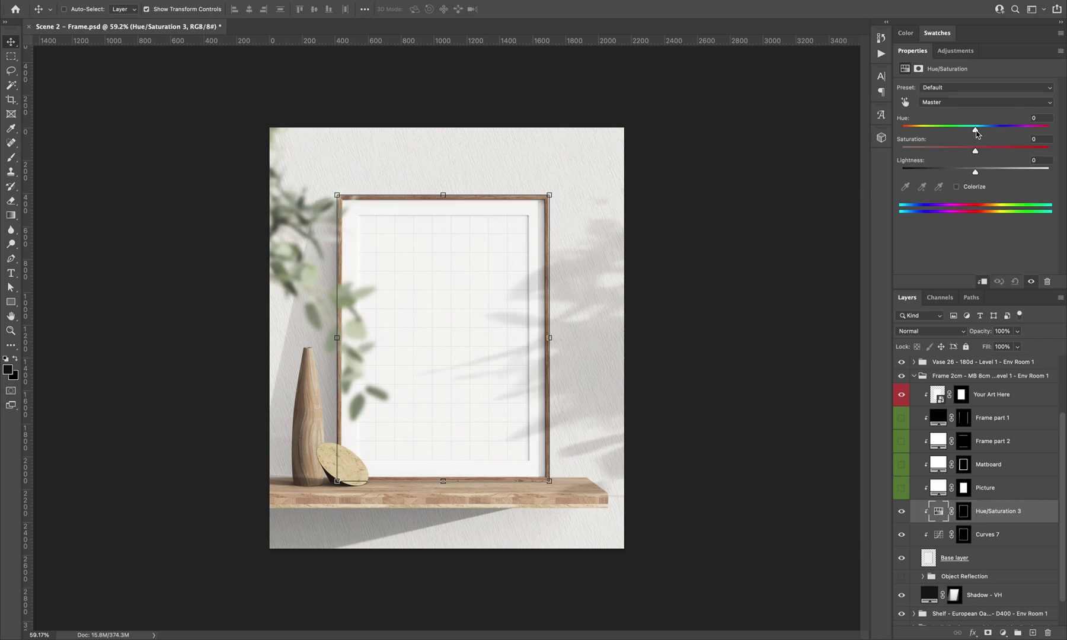
Step: Set Hue/Saturation 3 to Saturation -38 and Hue -23, then deselect to preview the frame
left_click_drag(975, 153, 950, 152)
mouse_move(976, 133)
left_mouse_down()
mouse_move(1021, 133)
mouse_move(959, 133)
left_mouse_up()
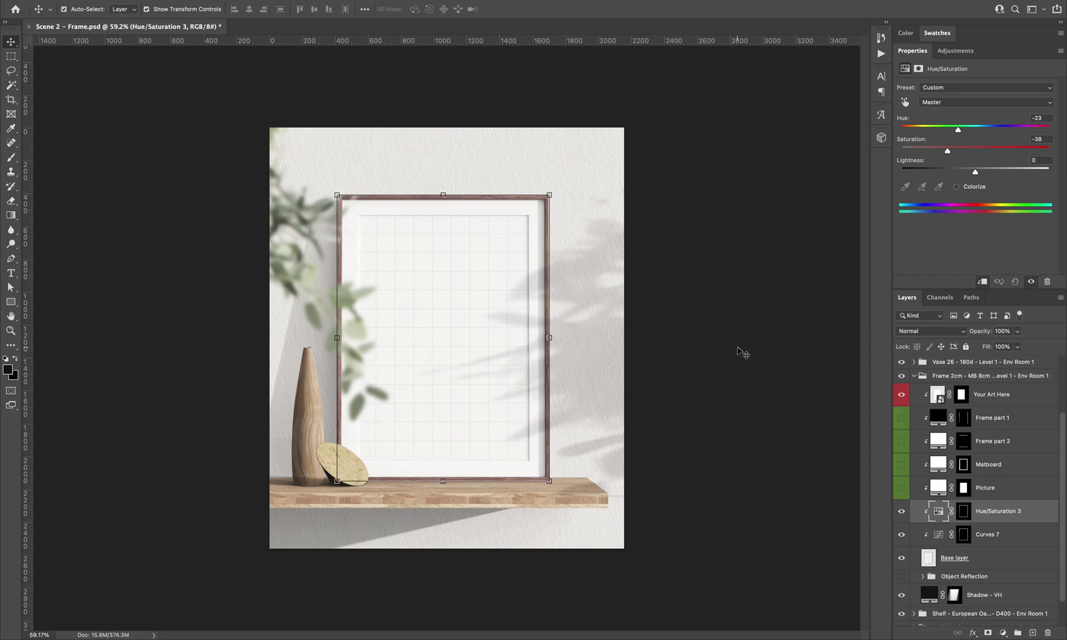
key("super+alt+a")
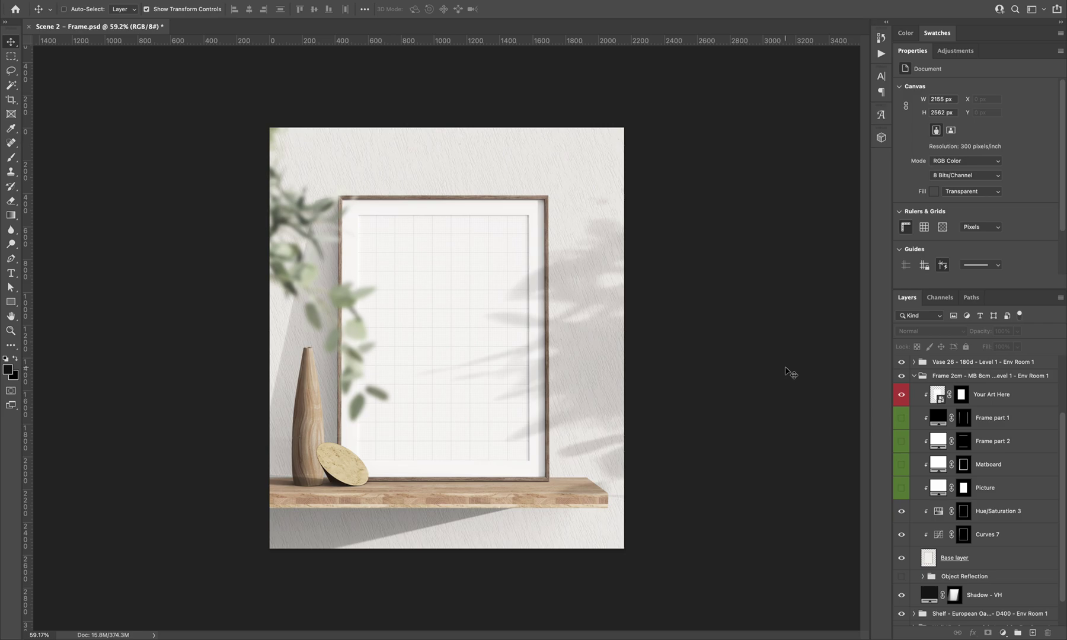